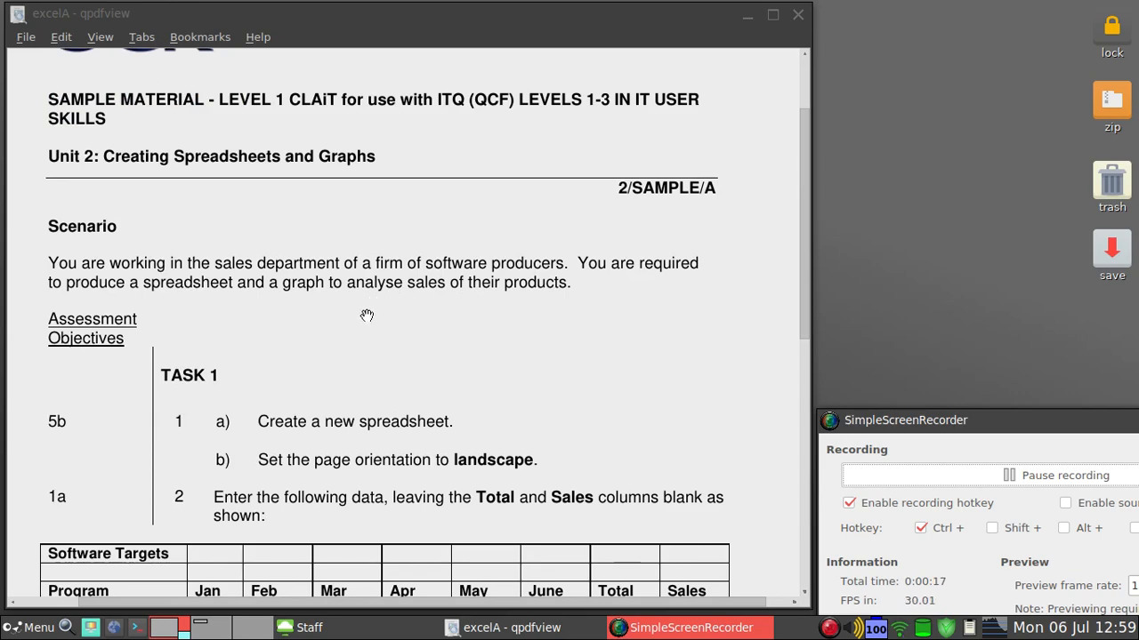
# Review the Software Targets table in the PDF, then switch to the remote Windows desktop
pyautogui.scroll(-3, 402, 317)
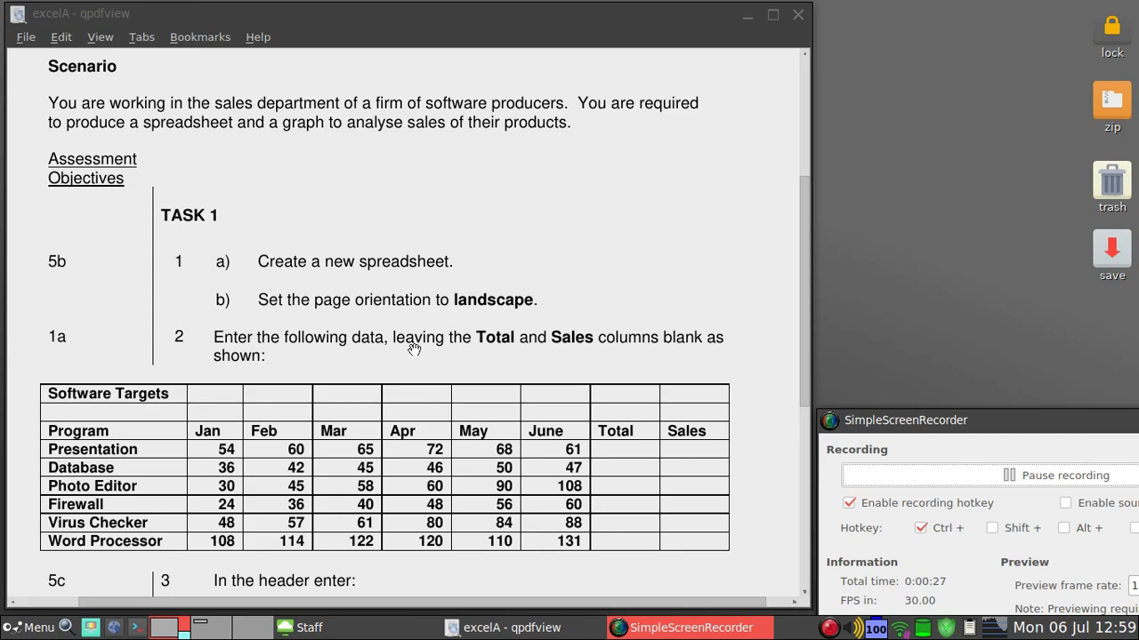
pyautogui.click(378, 630)
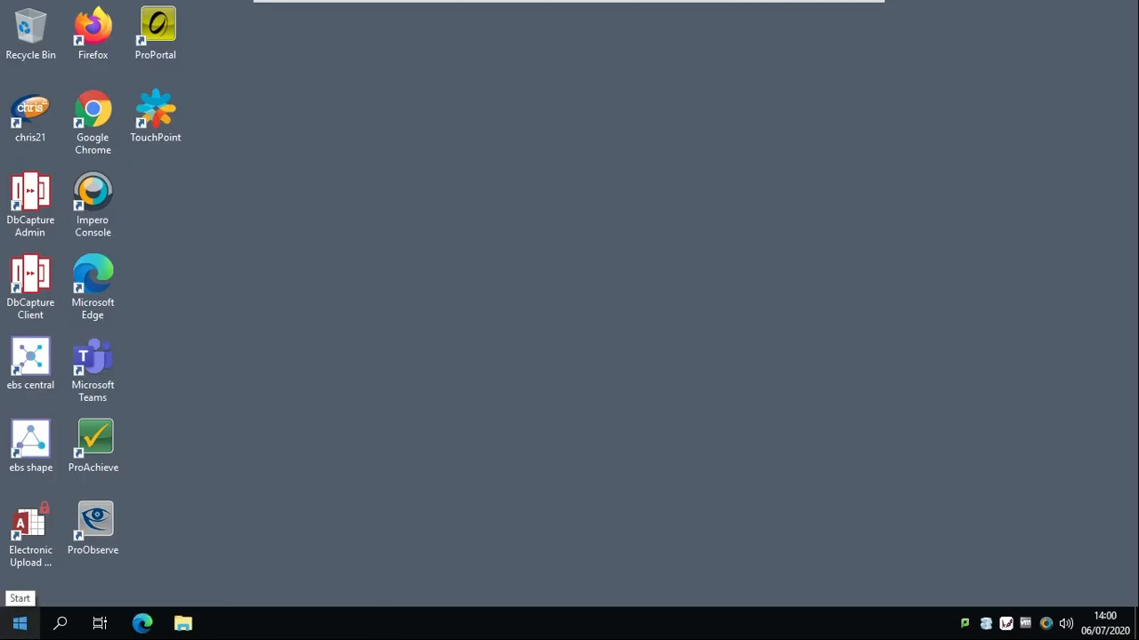
# Launch Excel from the Start menu's app list and open a blank workbook
pyautogui.click(19, 622)
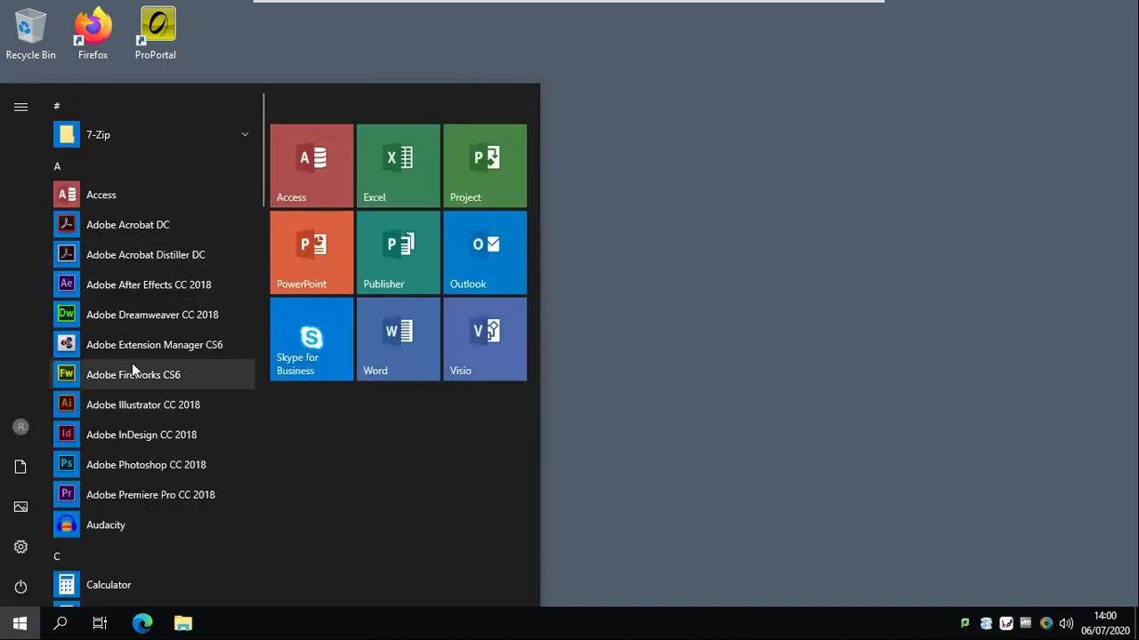
pyautogui.scroll(-5, 132, 363)
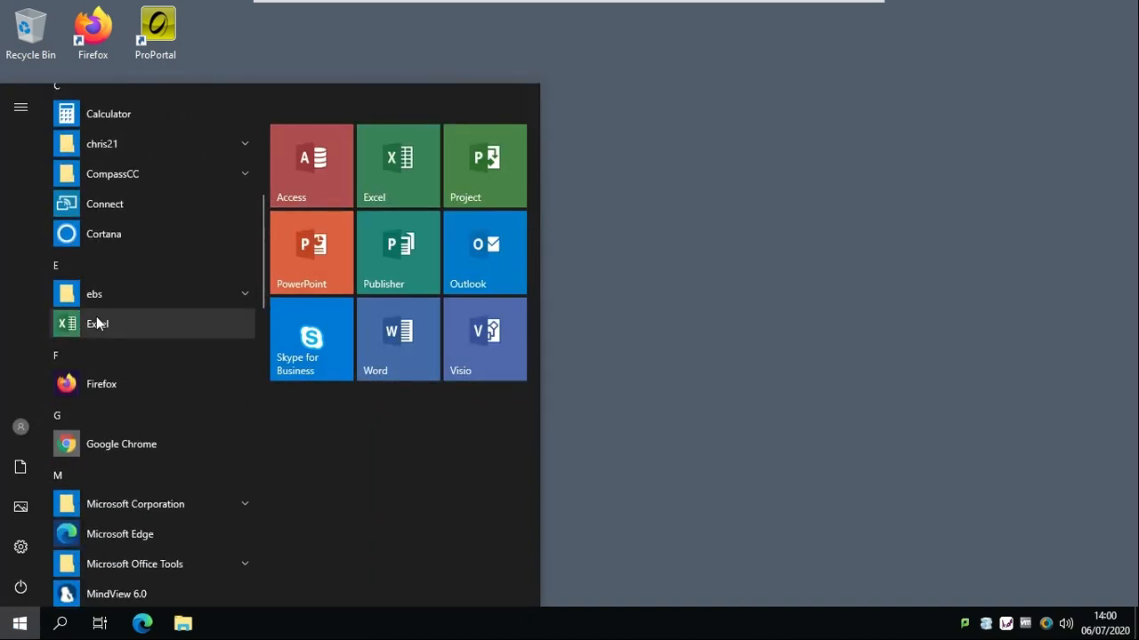
pyautogui.click(96, 323)
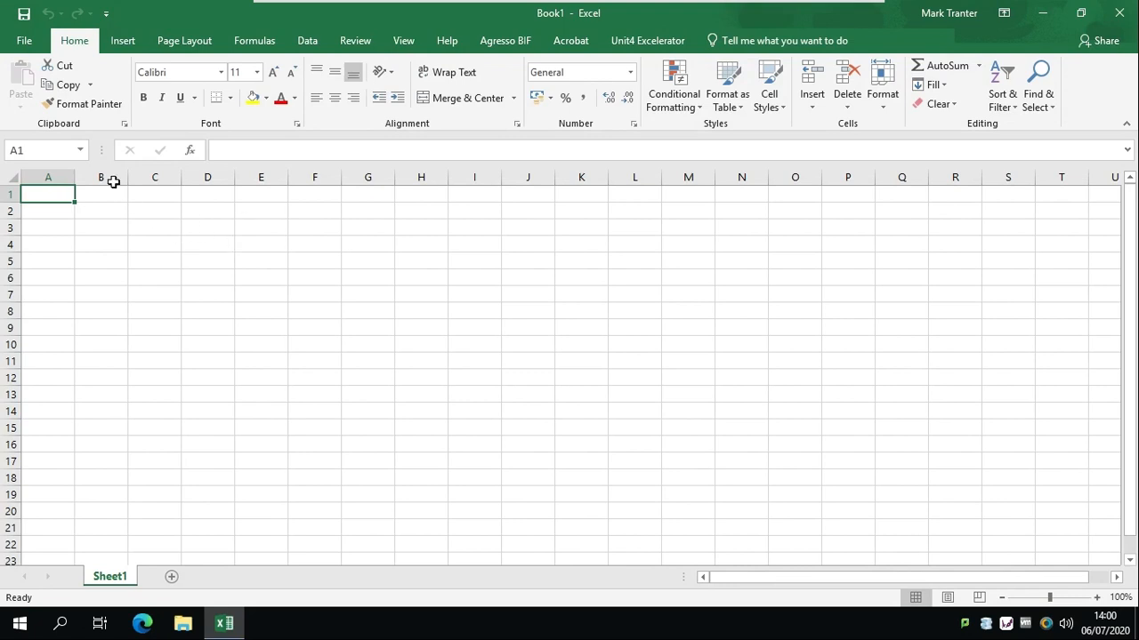
# Switch Book1's page orientation to Landscape
pyautogui.click(177, 51)
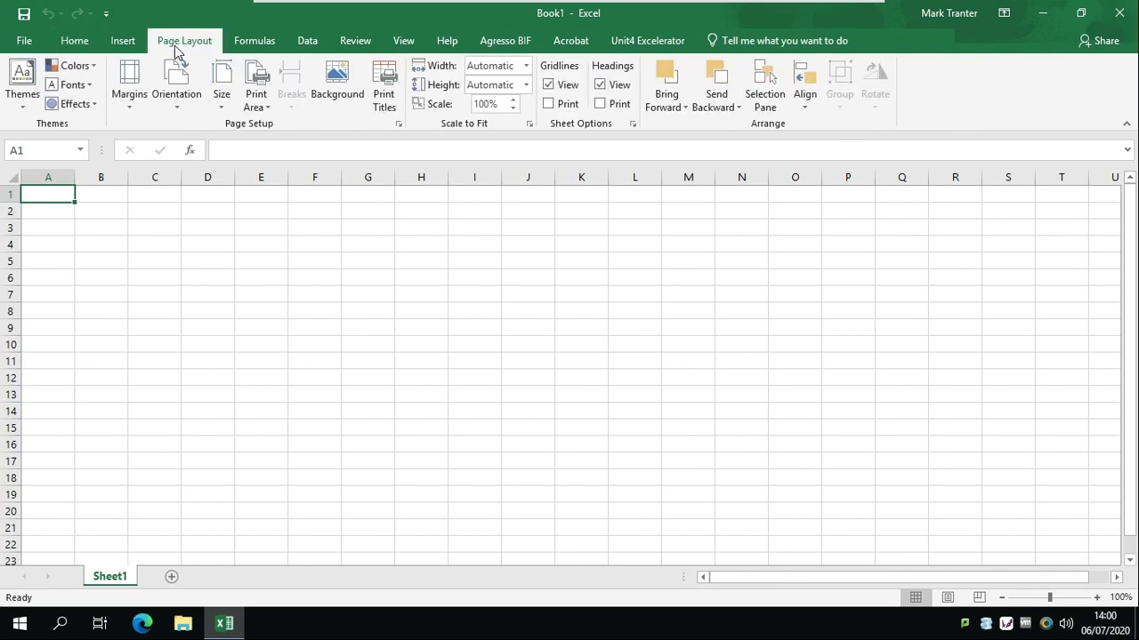
pyautogui.click(187, 94)
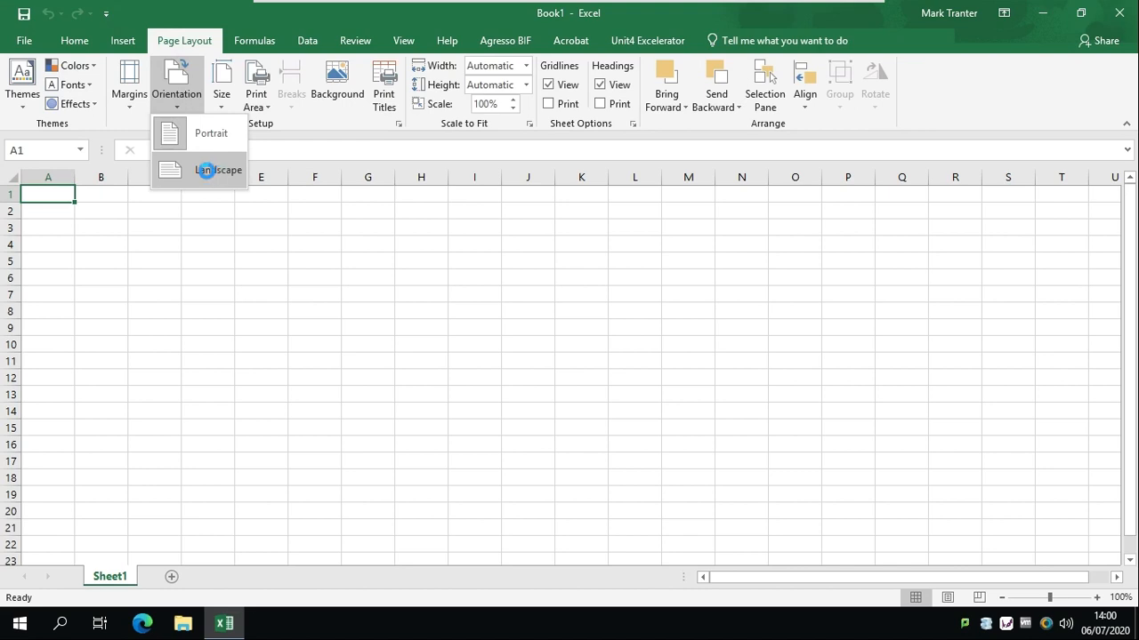
pyautogui.click(213, 171)
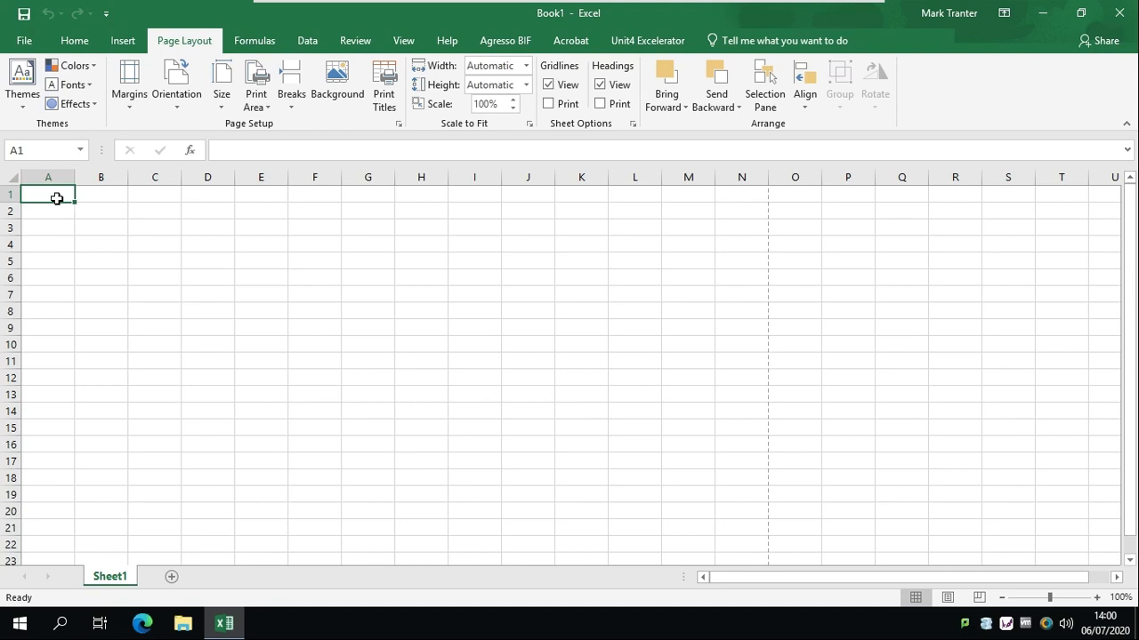
# Enter the title 'Software Targets' in A1 and autofit column A to it
pyautogui.write('So')
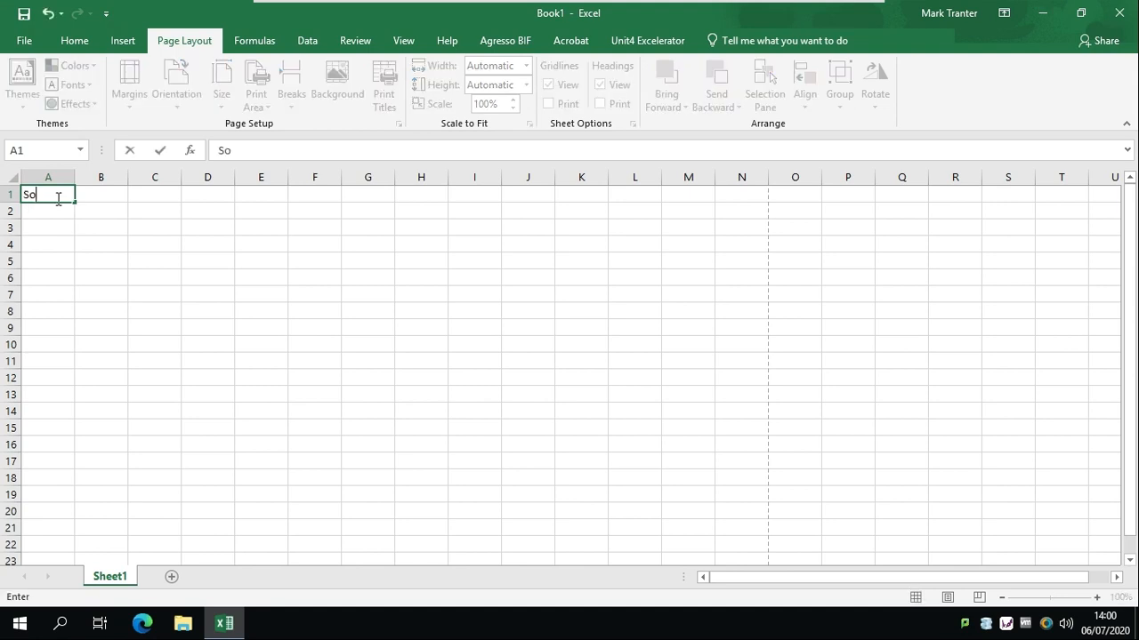
pyautogui.write('ftware Targets')
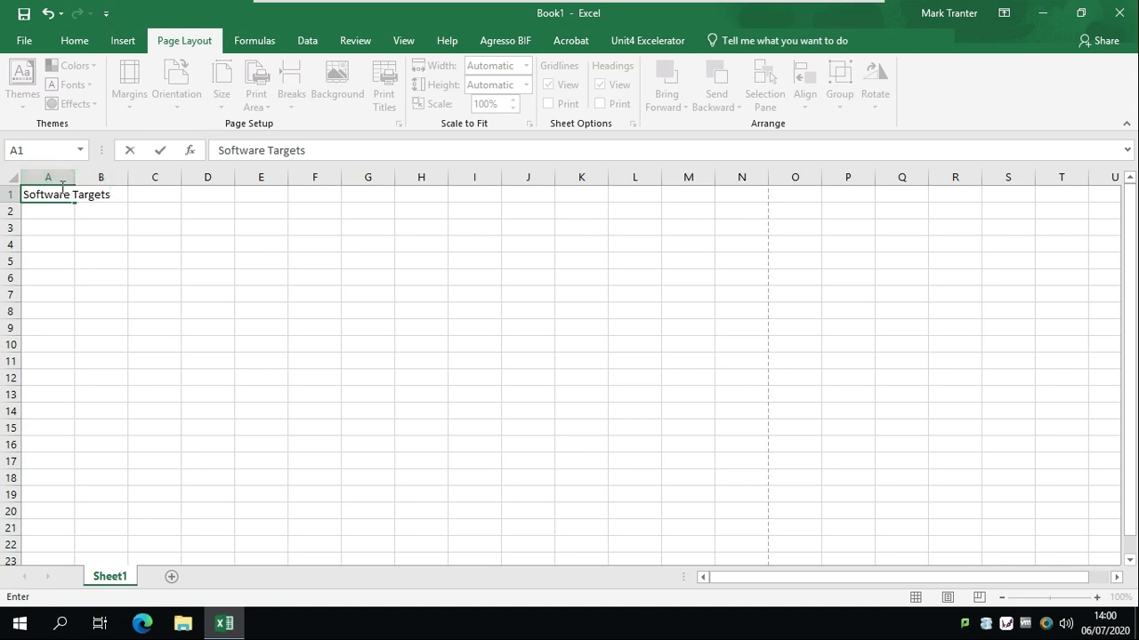
pyautogui.click(63, 209)
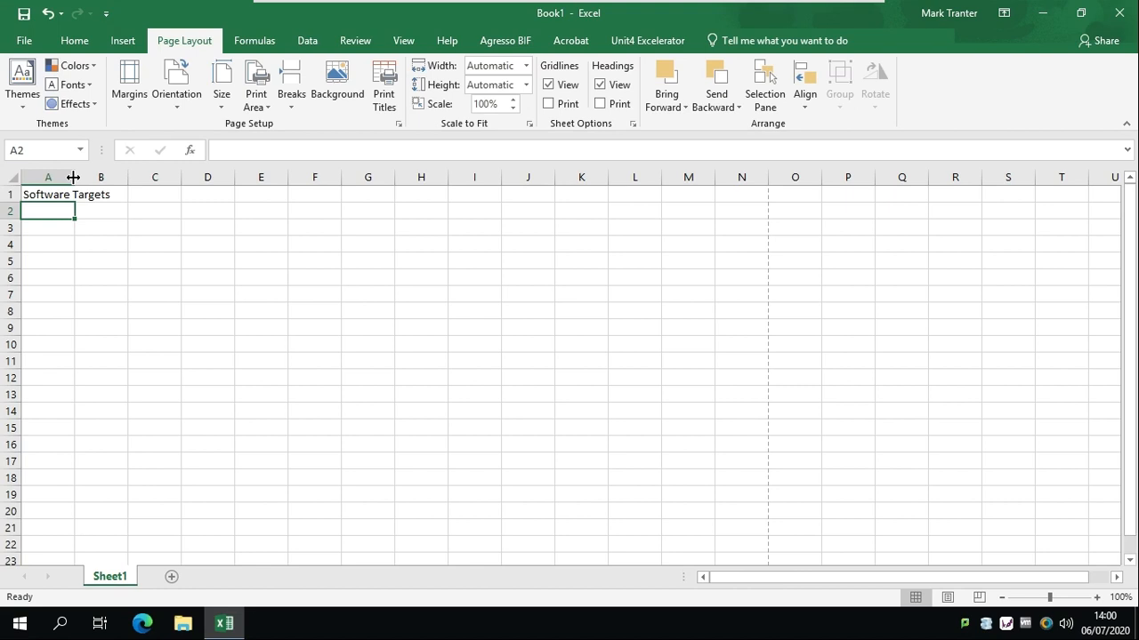
pyautogui.doubleClick(73, 177)
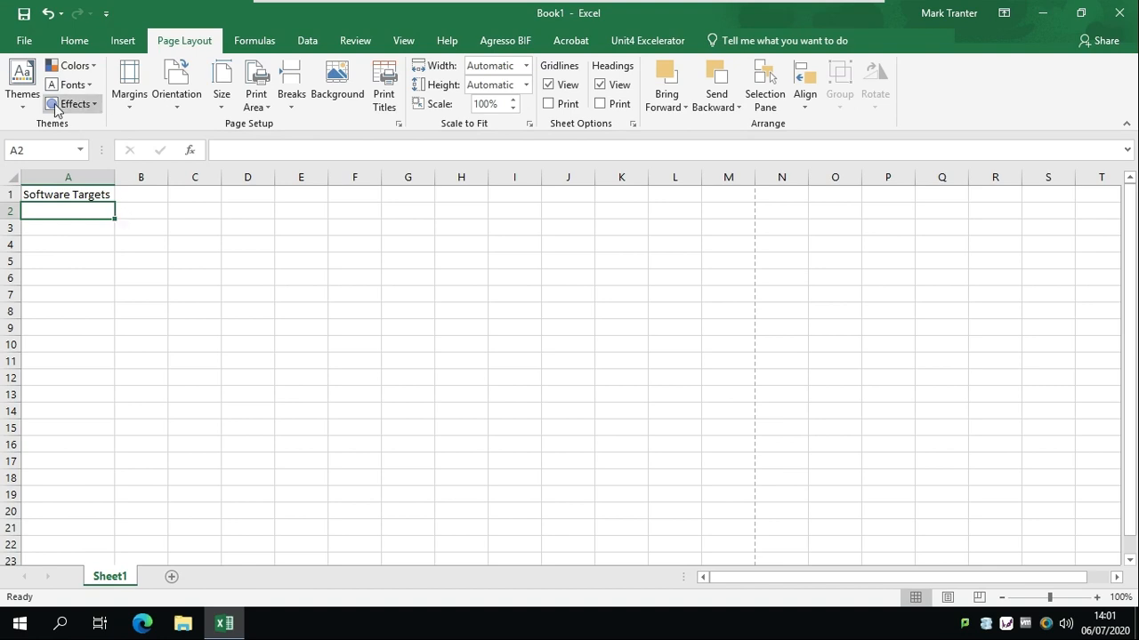
# Open the pinned sampleA_part1 workbook from the Recent list
pyautogui.click(24, 42)
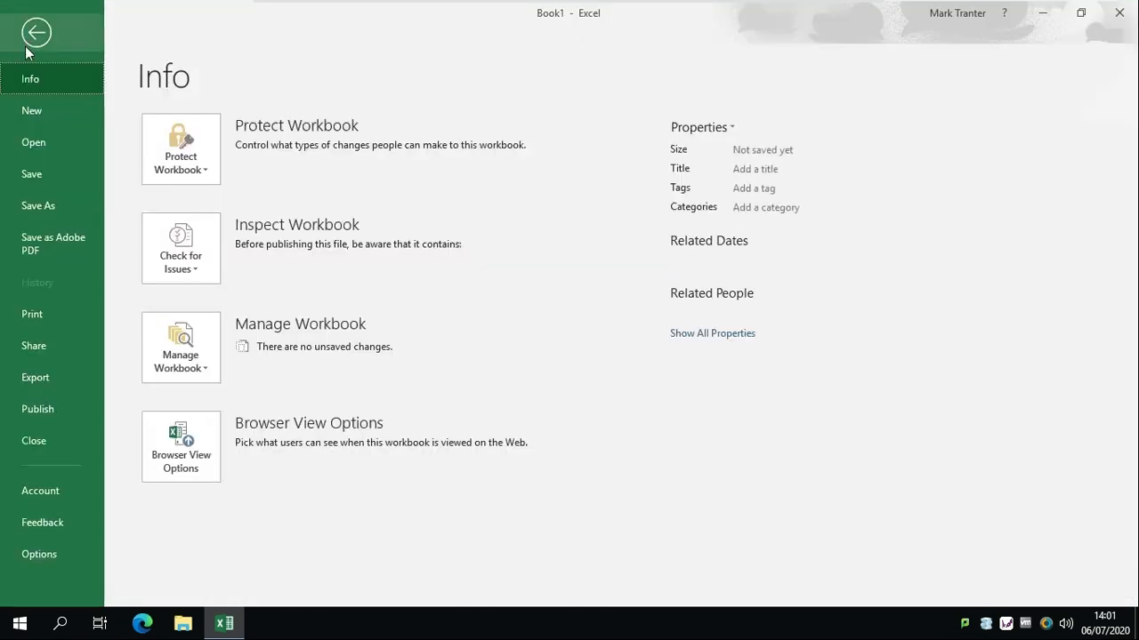
pyautogui.click(39, 138)
pyautogui.click(510, 184)
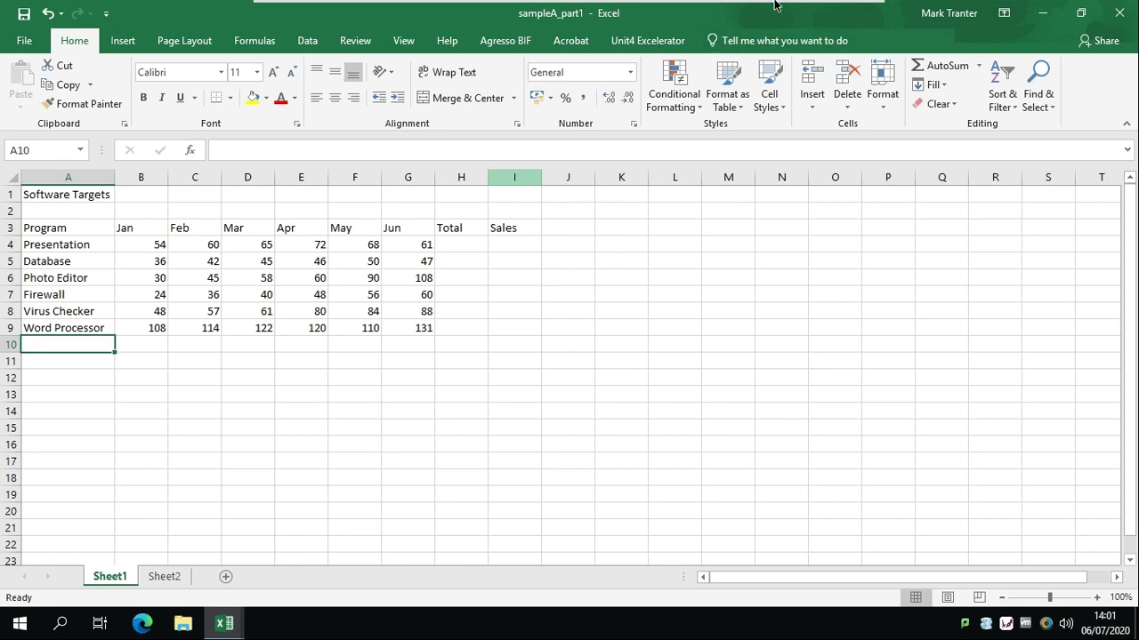
pyautogui.moveTo(774, 5)
pyautogui.click(826, 13)
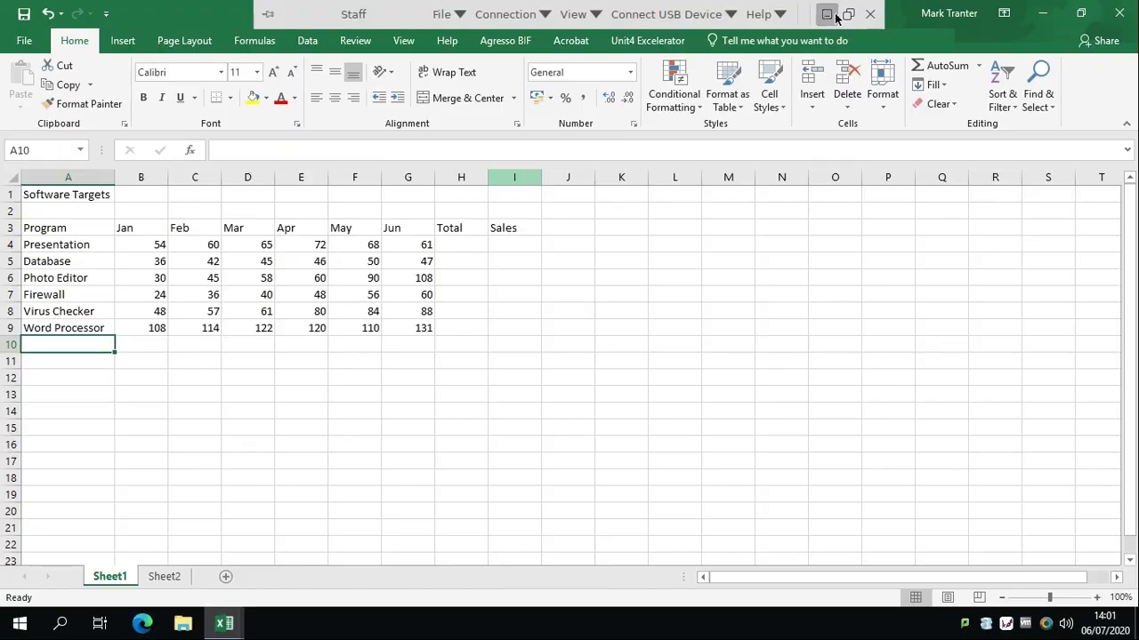
pyautogui.scroll(-5, 604, 214)
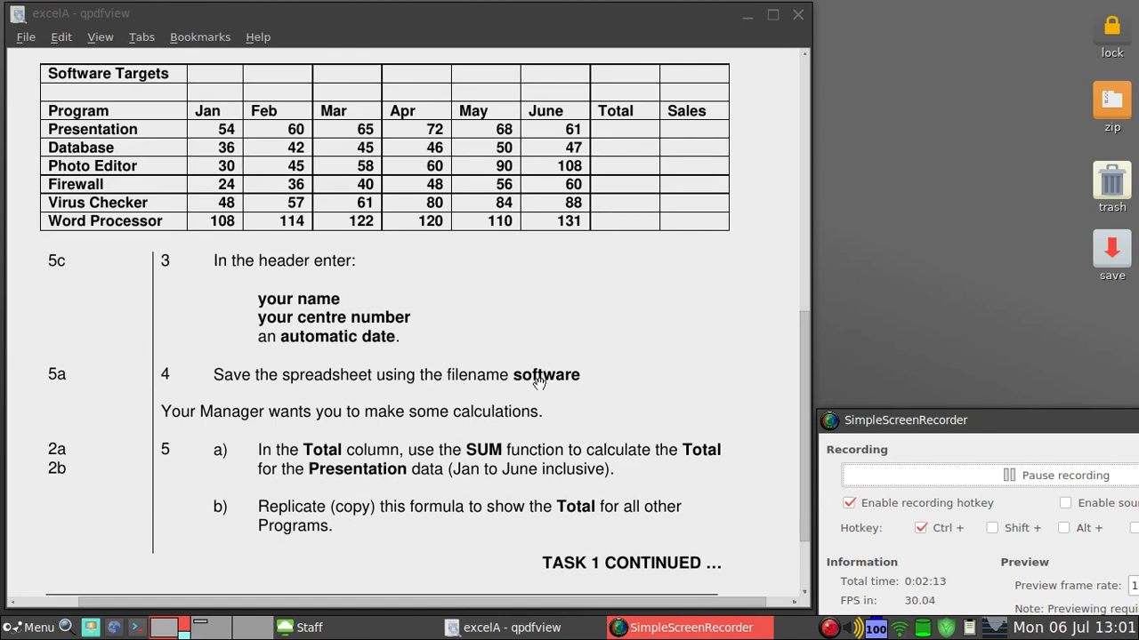
pyautogui.click(353, 629)
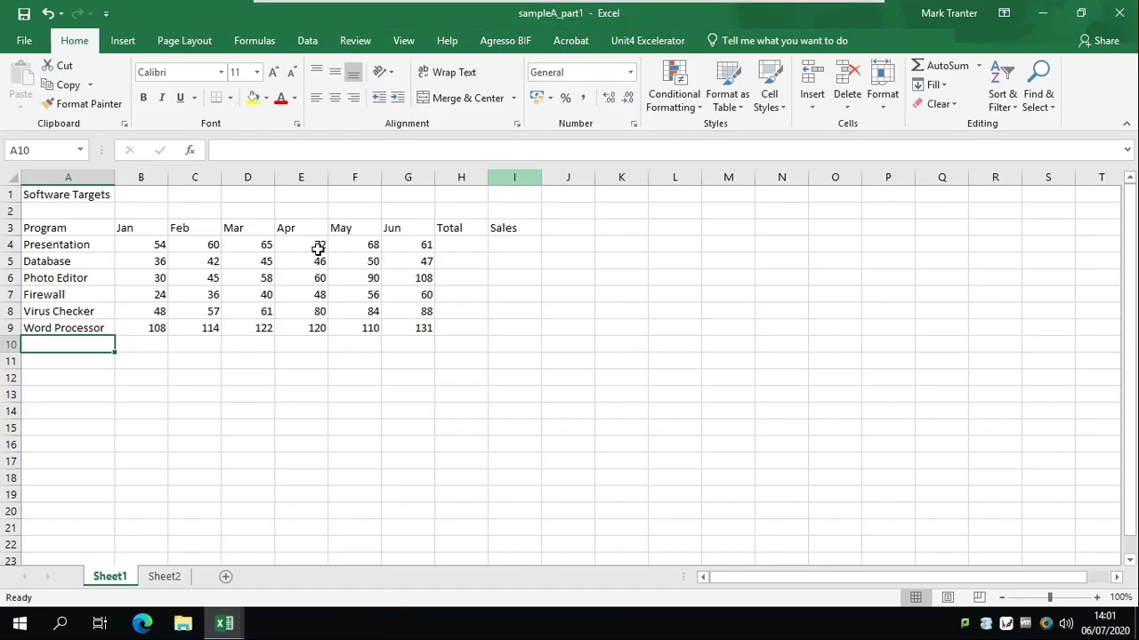
# In Page Layout view, enter the author's name in the left header and the centre number in the middle
pyautogui.click(415, 44)
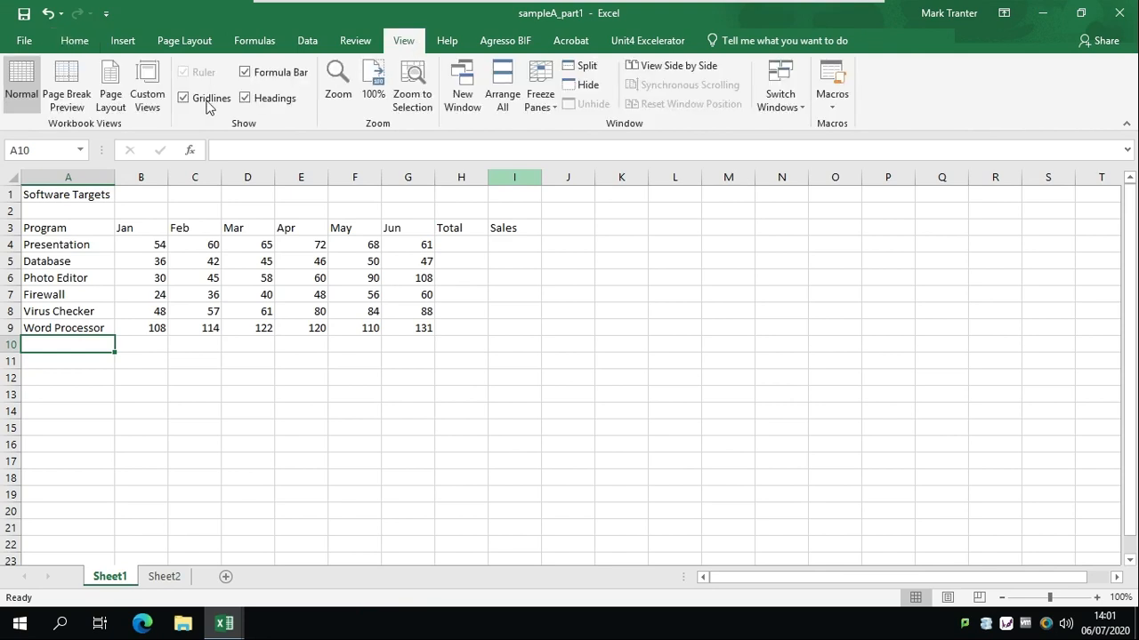
pyautogui.click(113, 100)
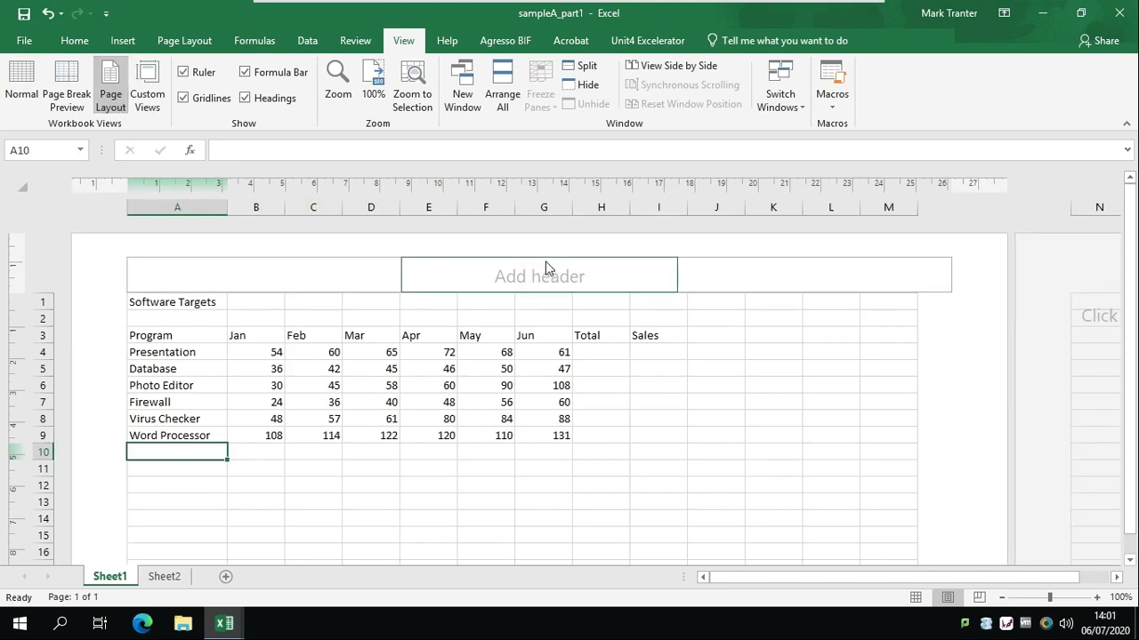
pyautogui.click(272, 279)
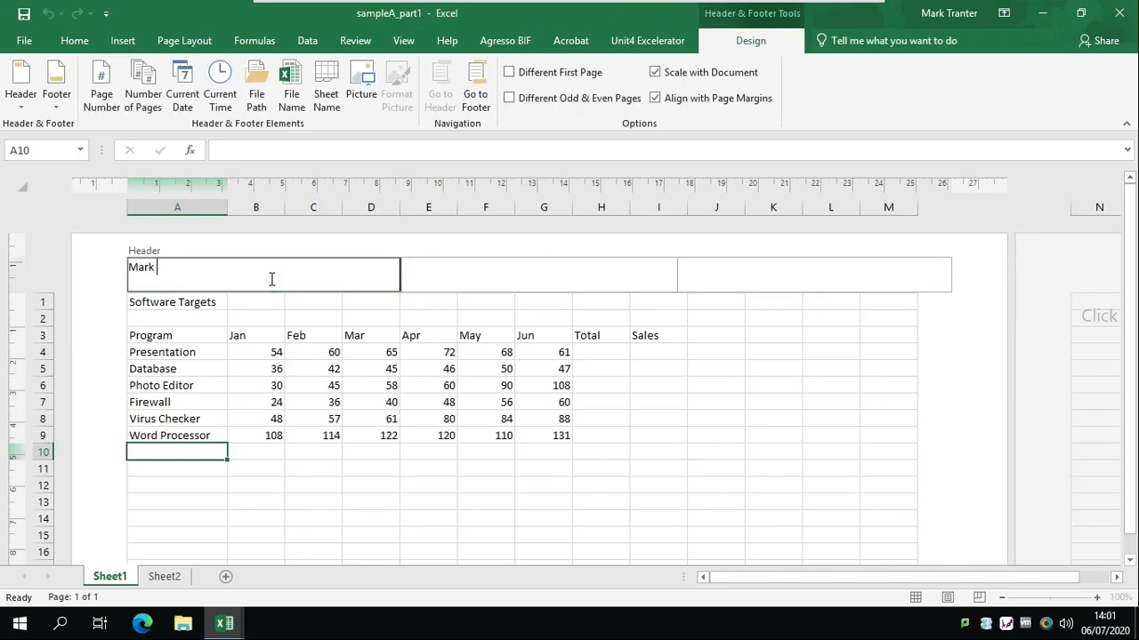
pyautogui.press('Tab')
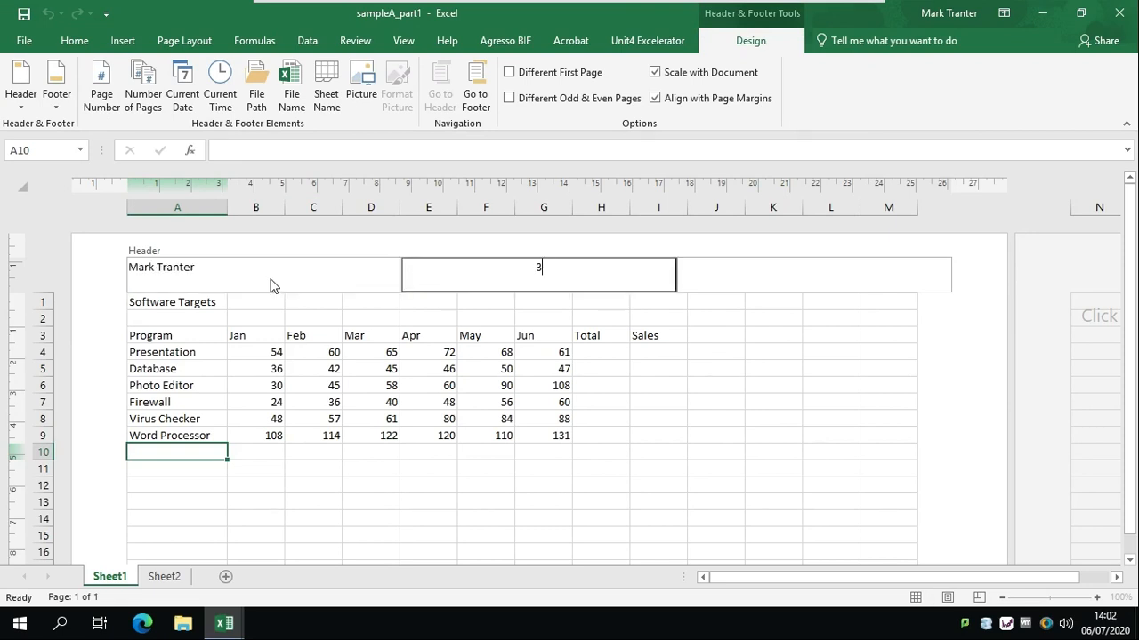
pyautogui.write('30591')
# Add an automatic Current Date to the right header section and return to Normal view
pyautogui.click(836, 263)
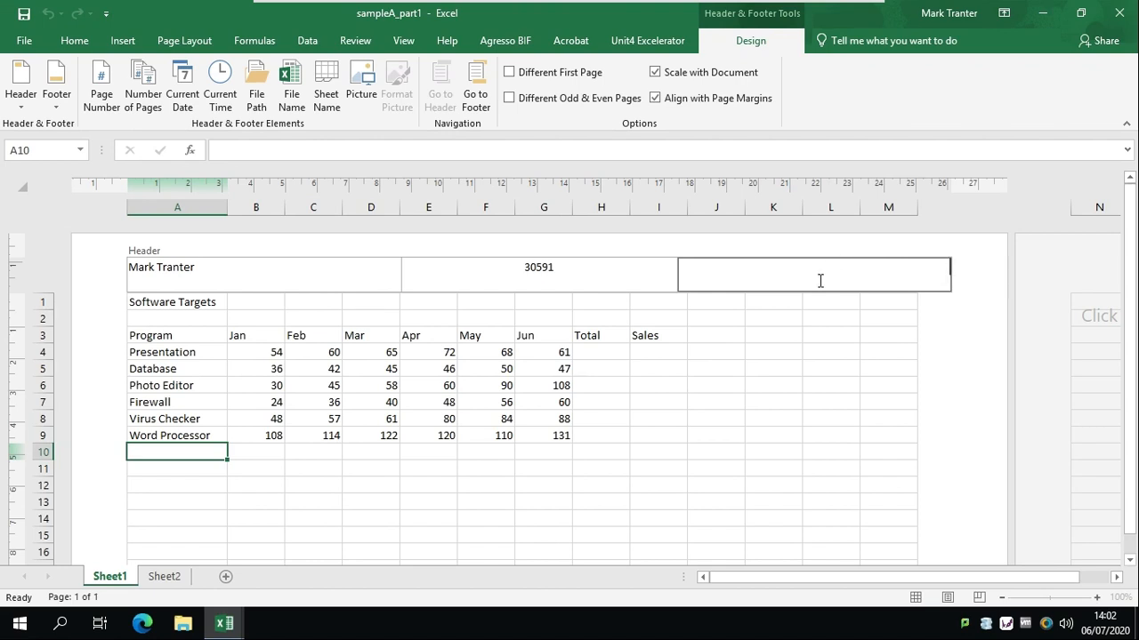
pyautogui.click(182, 94)
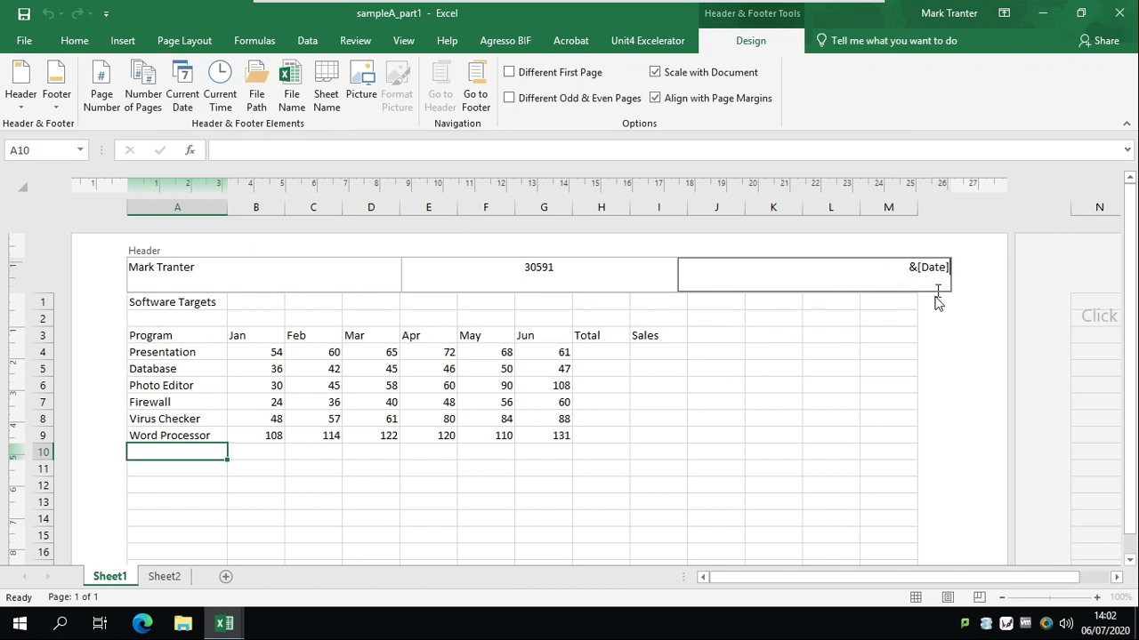
pyautogui.click(892, 330)
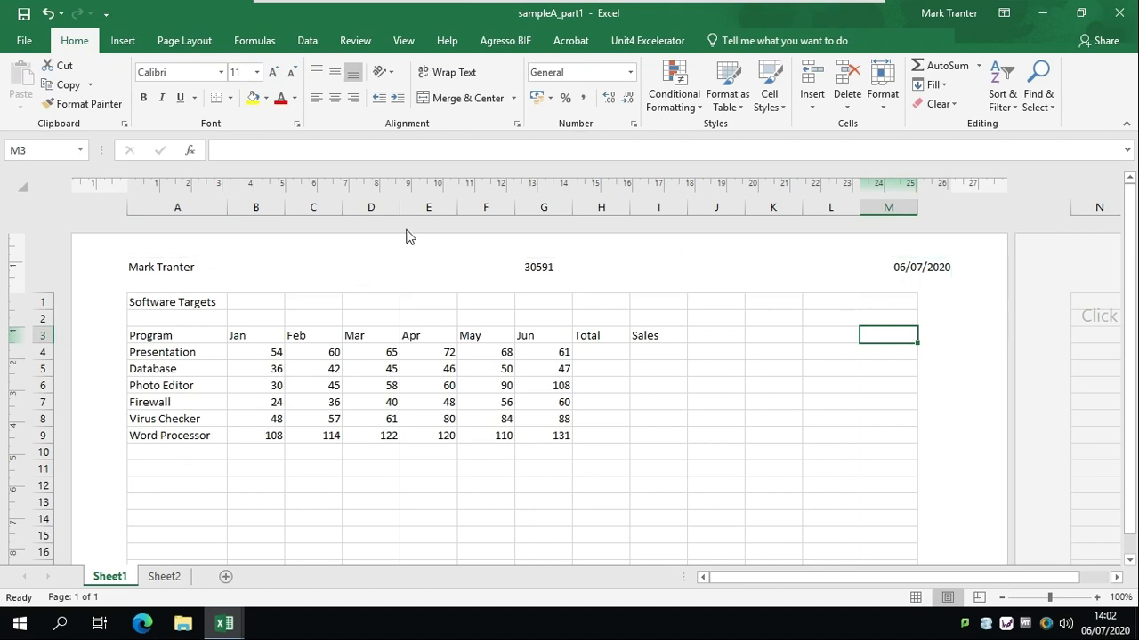
pyautogui.click(406, 41)
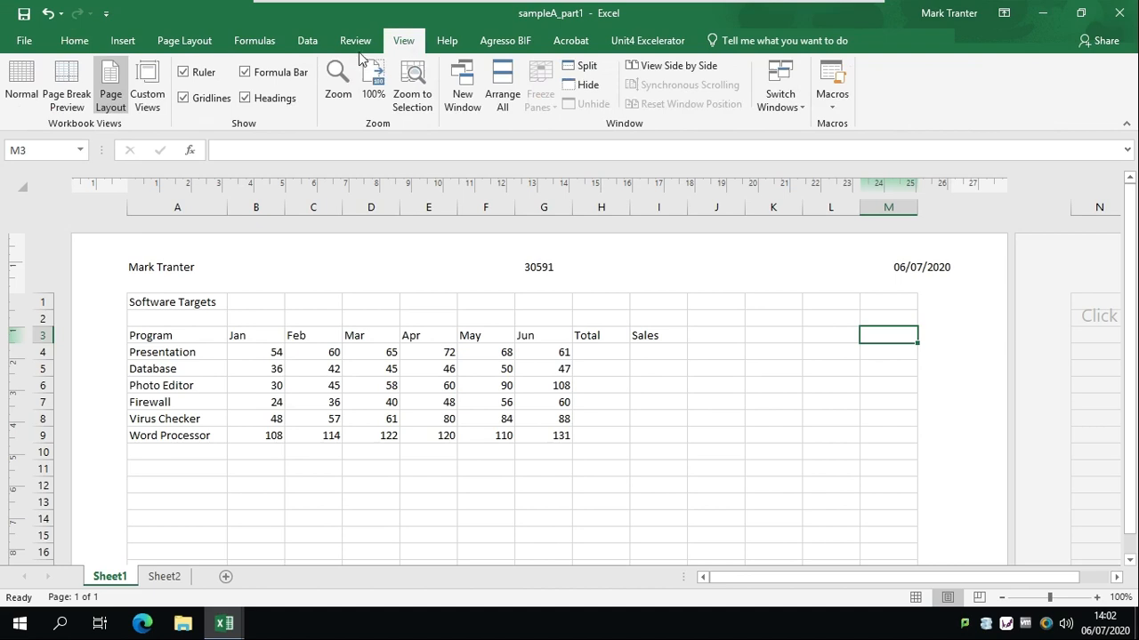
pyautogui.click(14, 95)
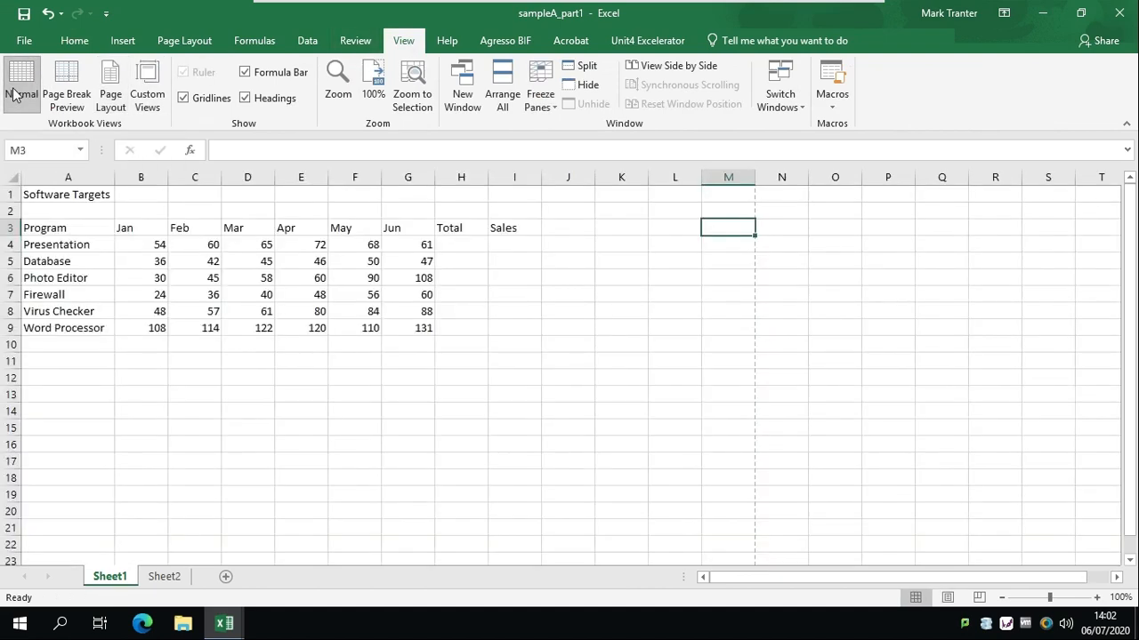
# Save the workbook as 'software' in the Documents folder
pyautogui.click(24, 41)
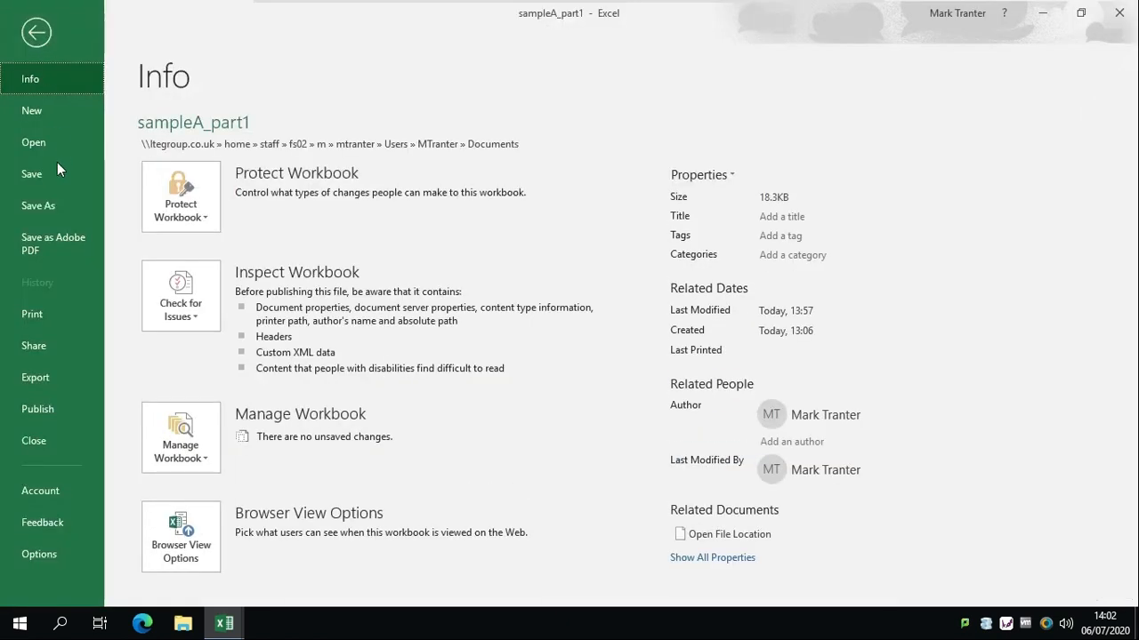
pyautogui.click(47, 203)
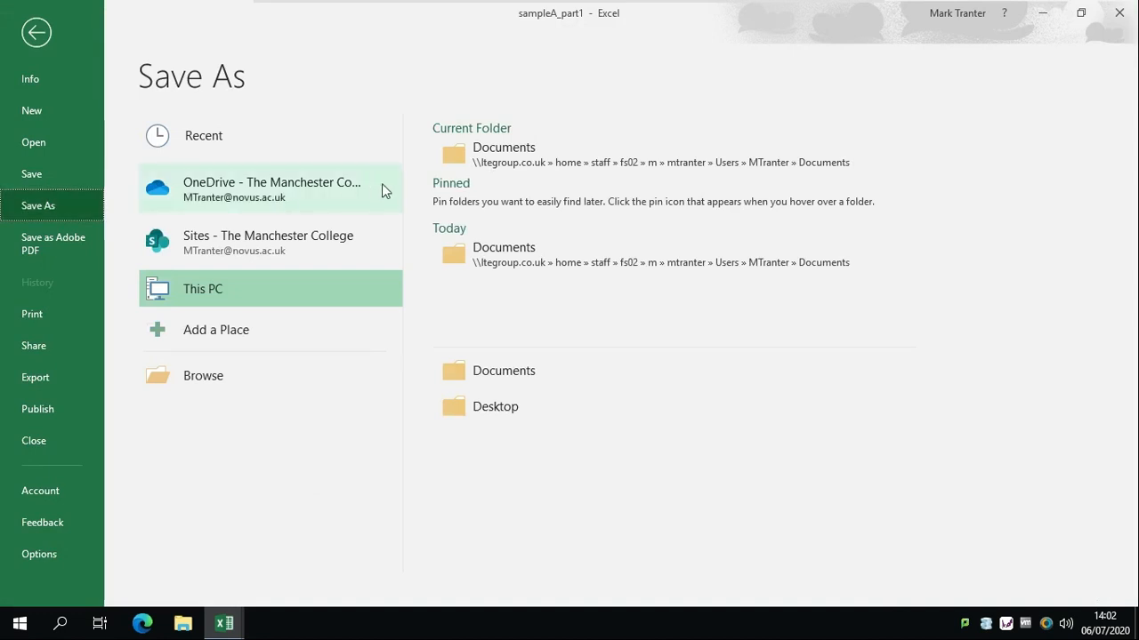
pyautogui.click(466, 162)
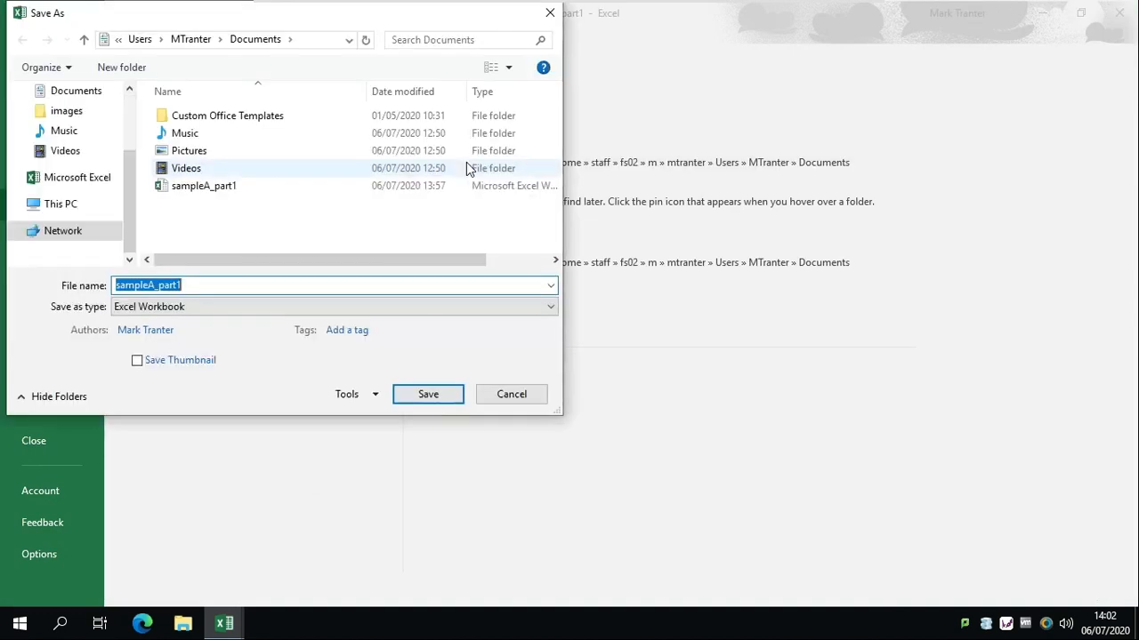
pyautogui.write('sof')
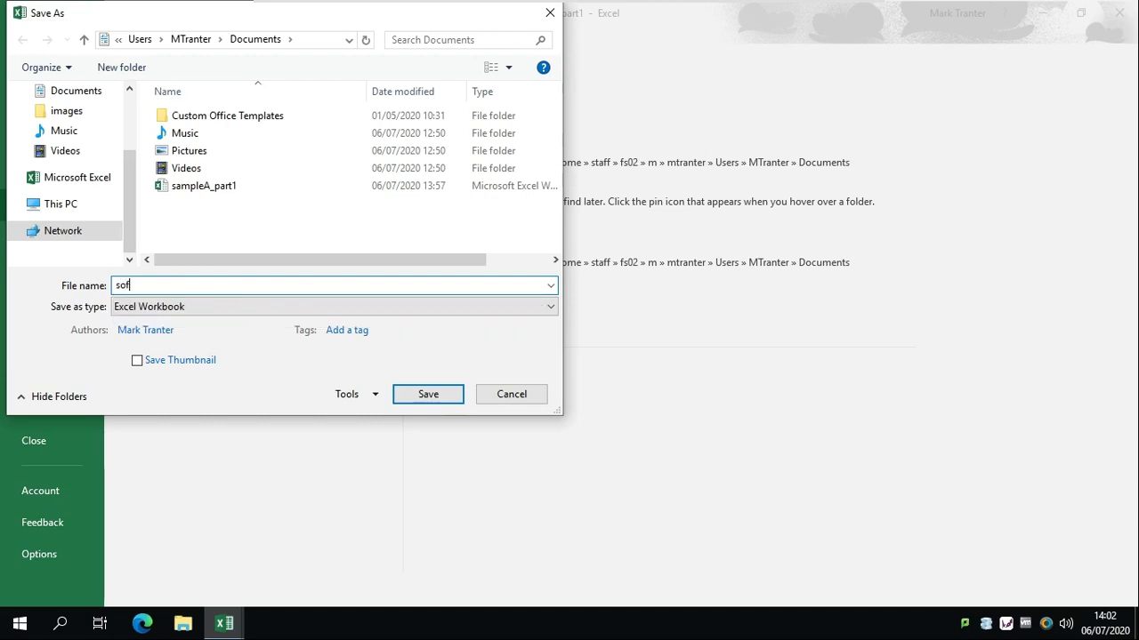
pyautogui.write('tware')
pyautogui.press('Return')
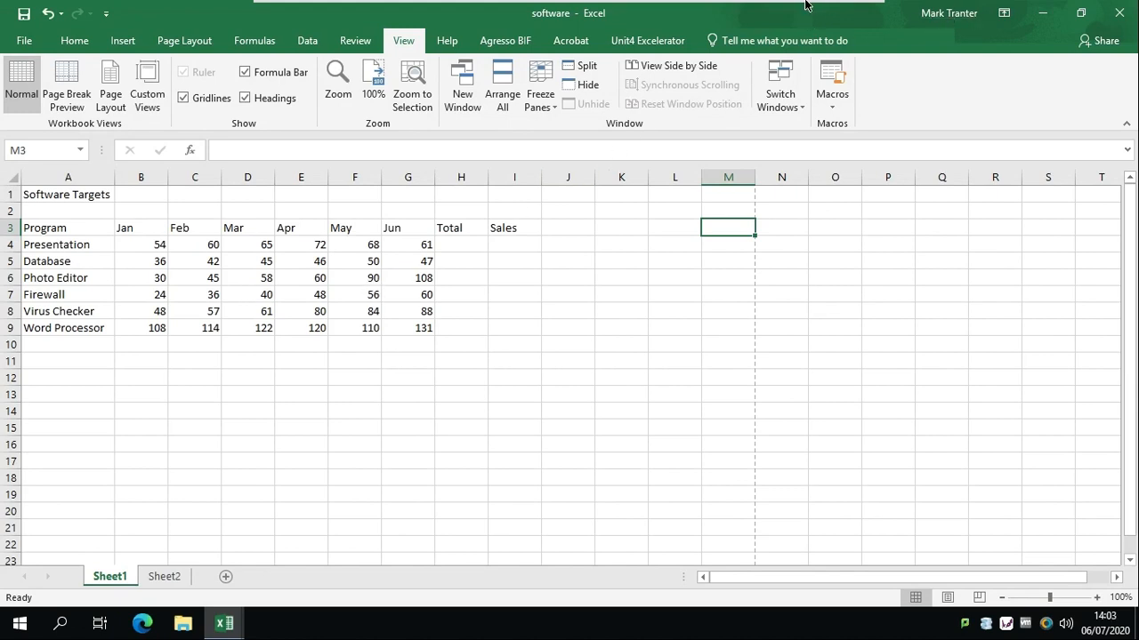
pyautogui.moveTo(805, 5)
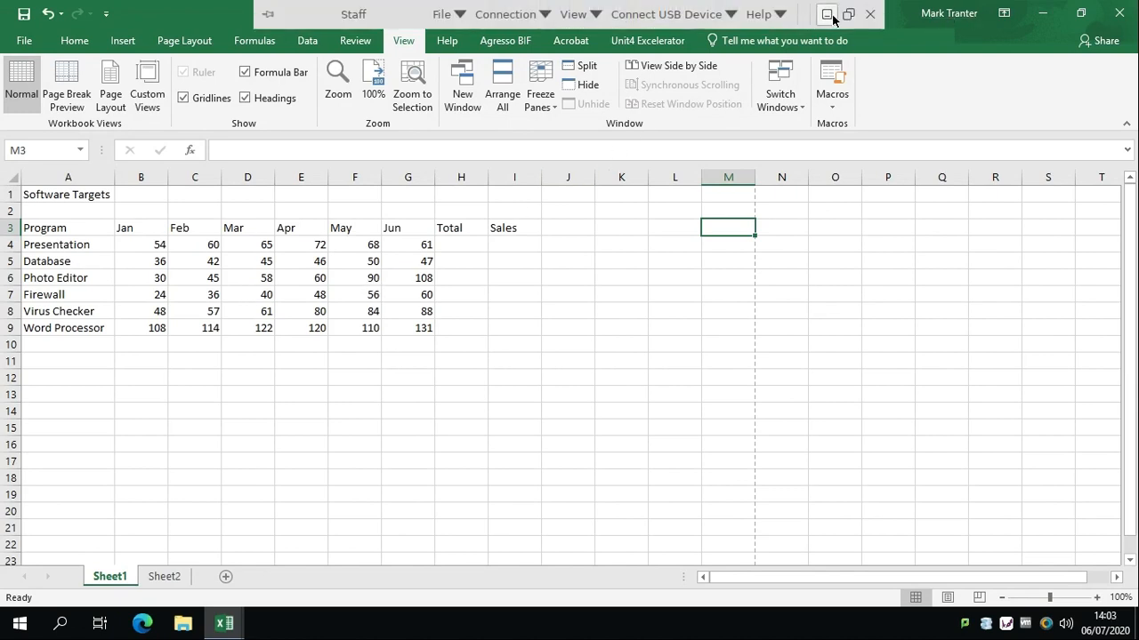
pyautogui.click(830, 15)
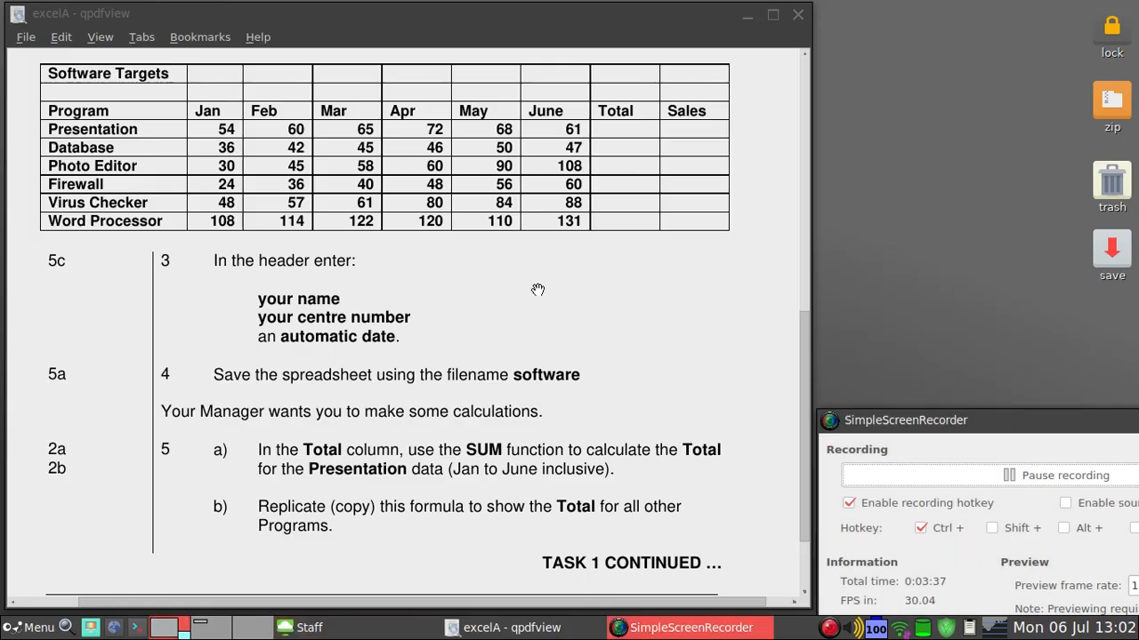
pyautogui.scroll(-2, 533, 333)
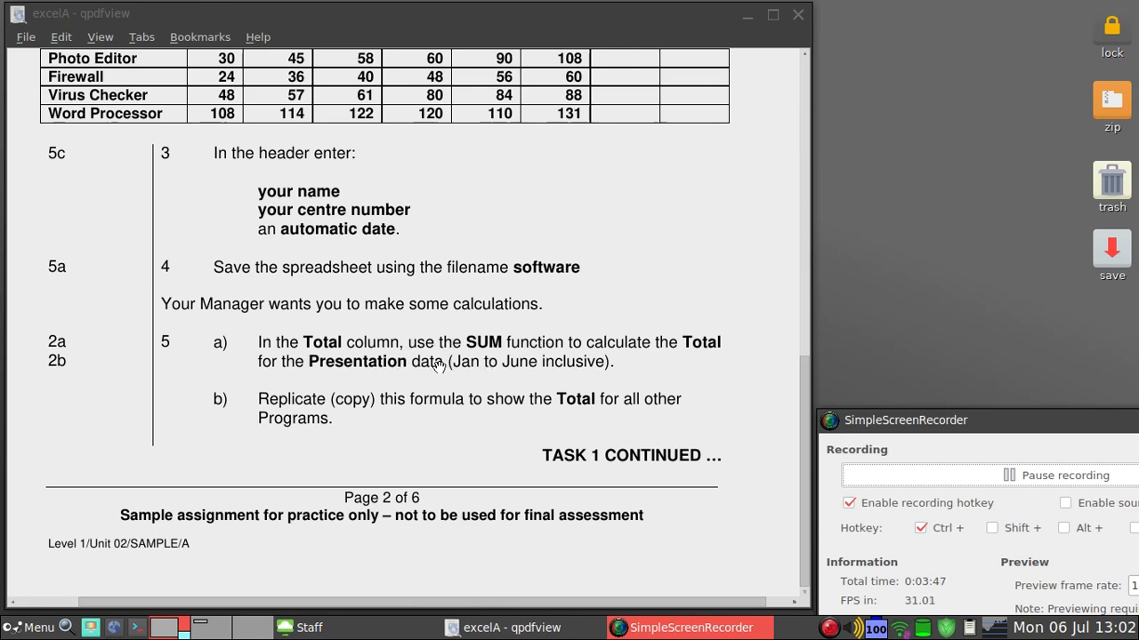
pyautogui.click(350, 628)
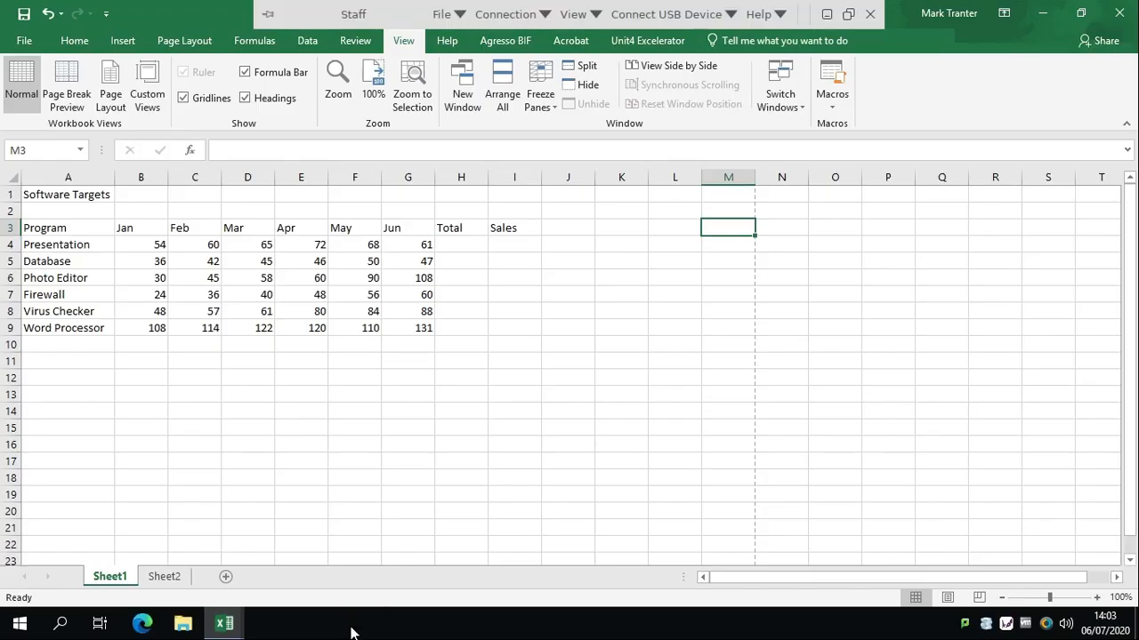
# Type =SUM(B4:G4) into H4 for the Presentation total of 380, then undo the entry
pyautogui.click(476, 244)
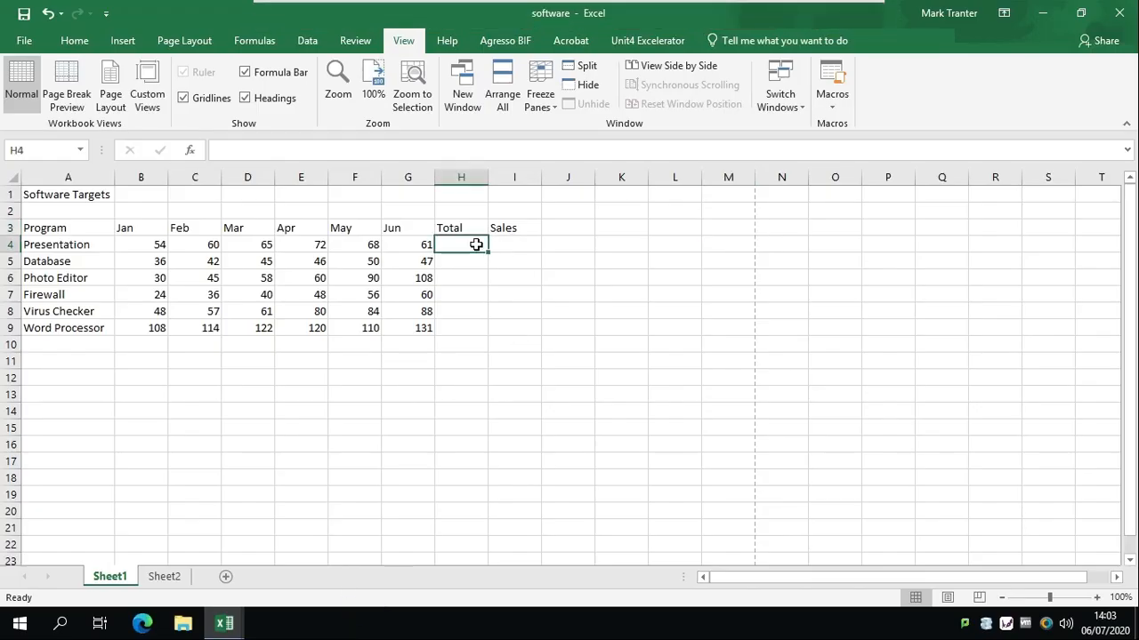
pyautogui.click(347, 149)
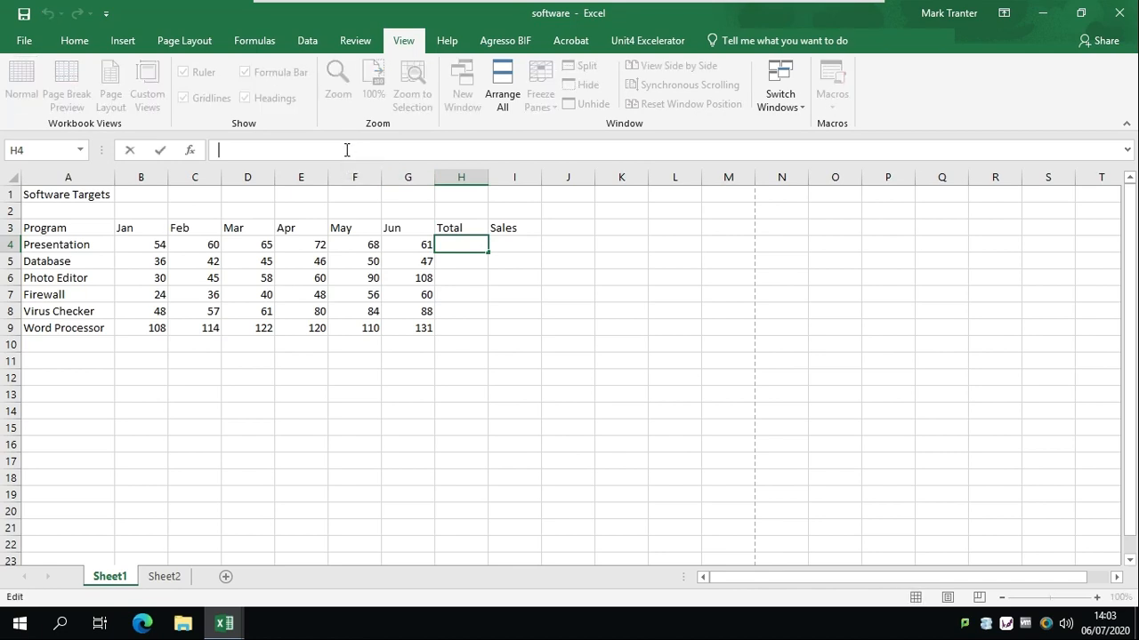
pyautogui.write('=SUM')
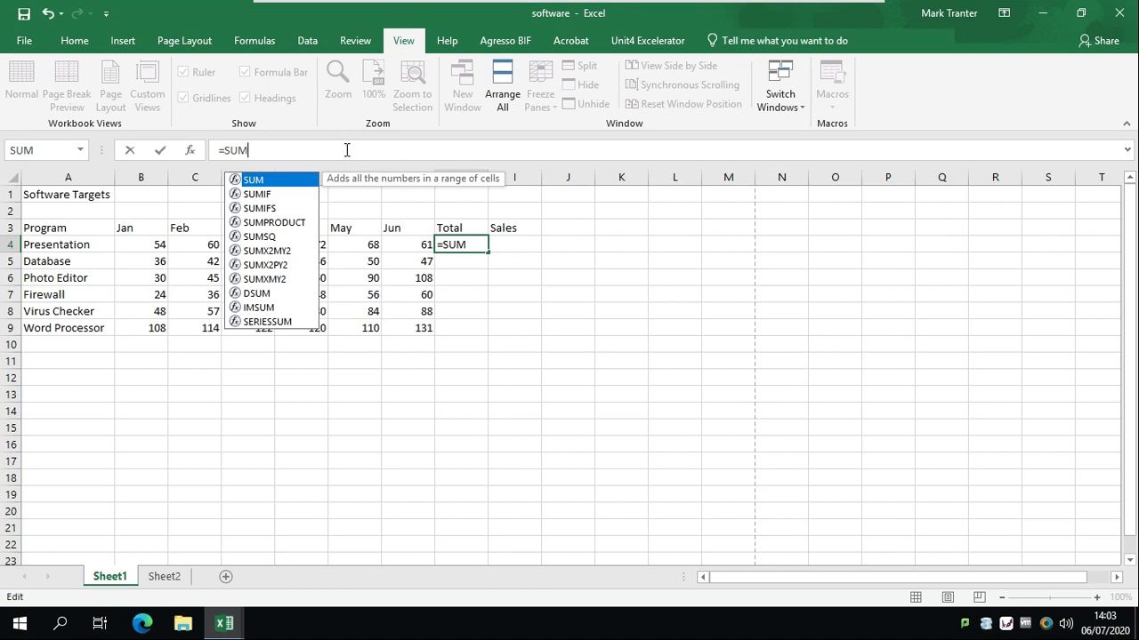
pyautogui.write('(')
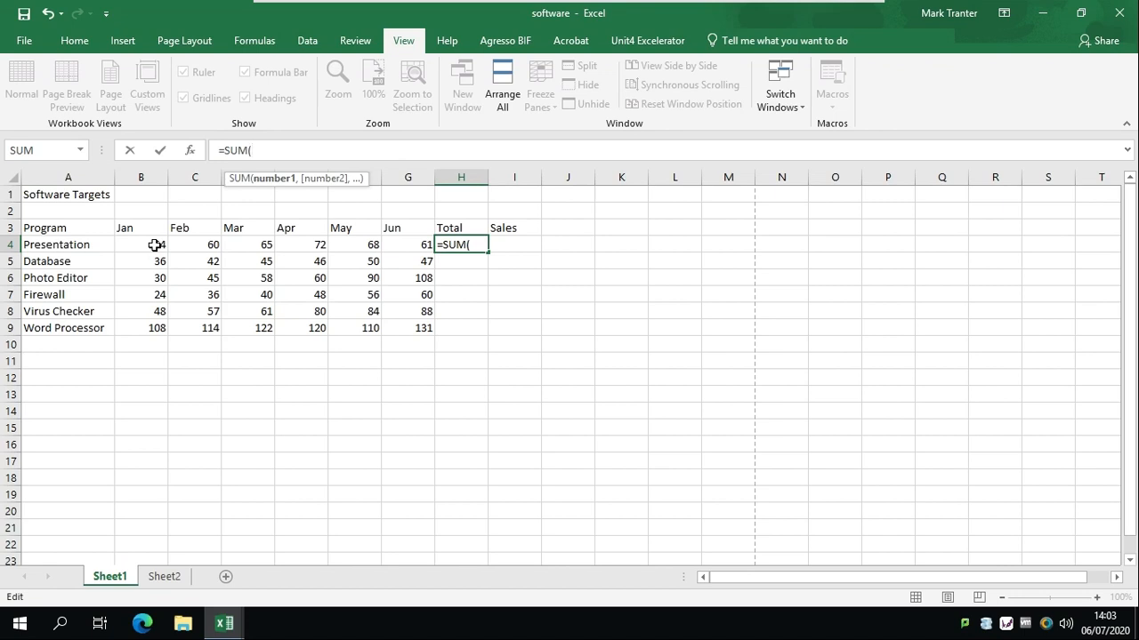
pyautogui.write('B')
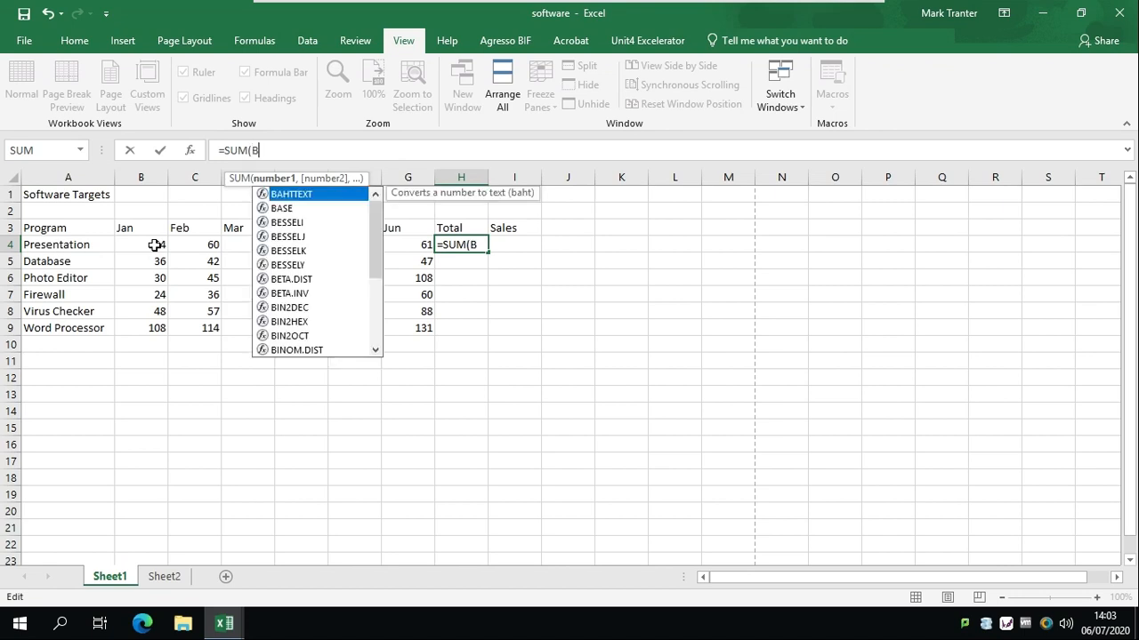
pyautogui.click(155, 246)
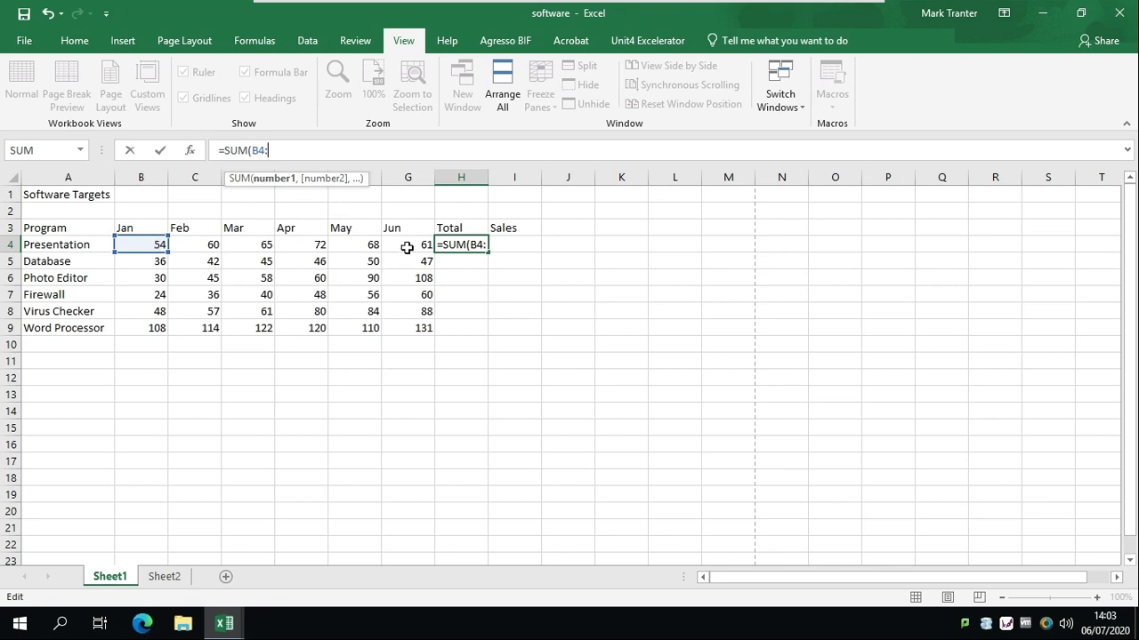
pyautogui.write('G')
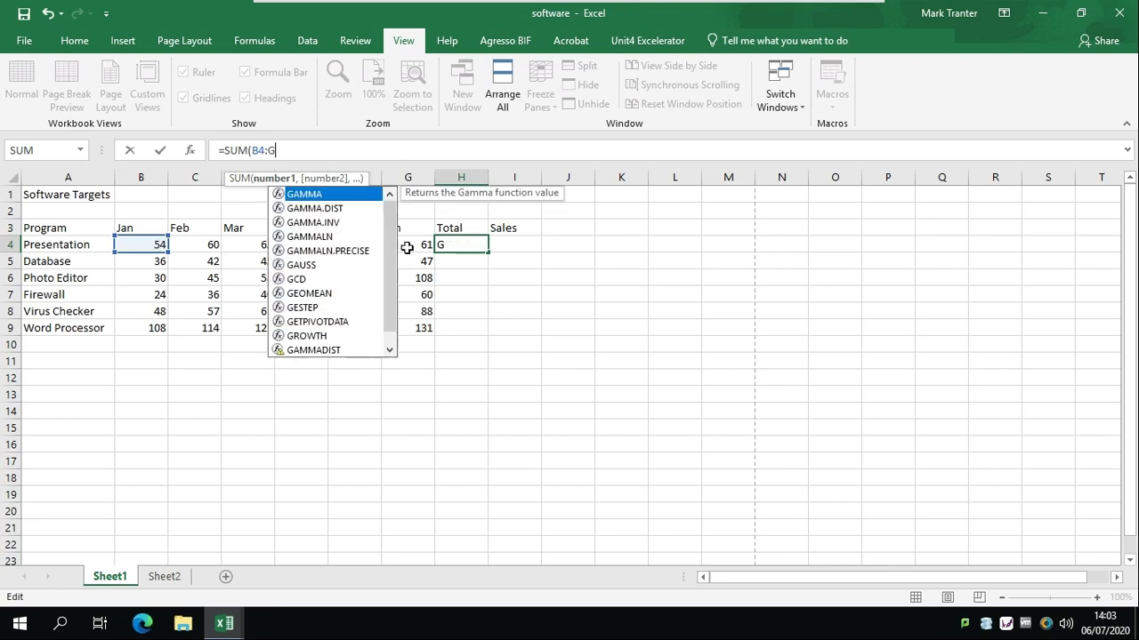
pyautogui.write('4)')
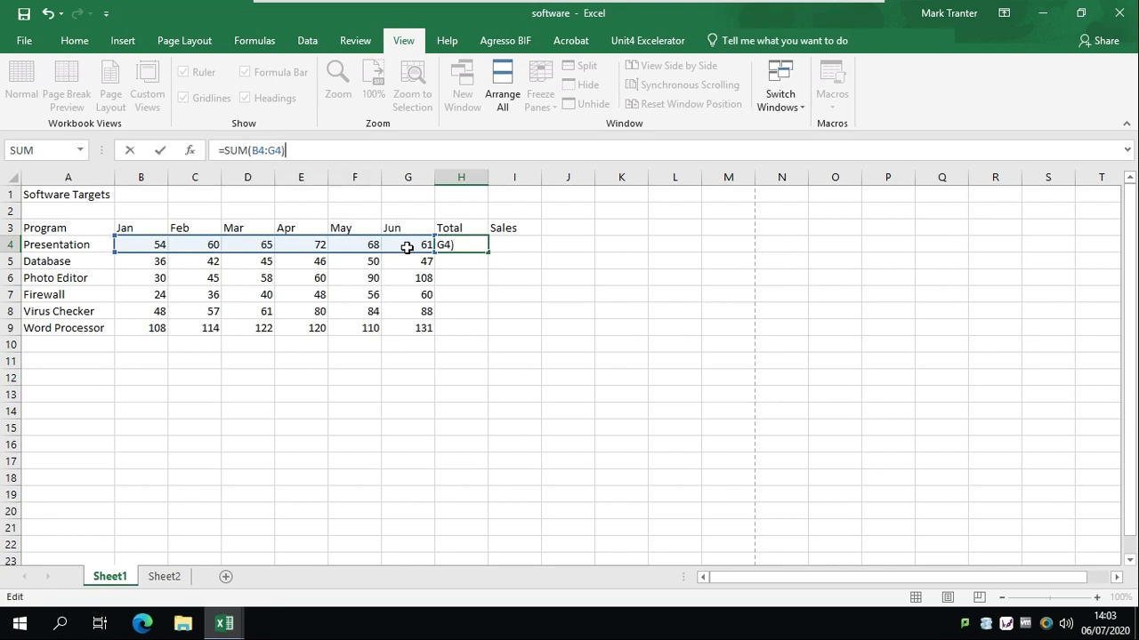
pyautogui.press('Return')
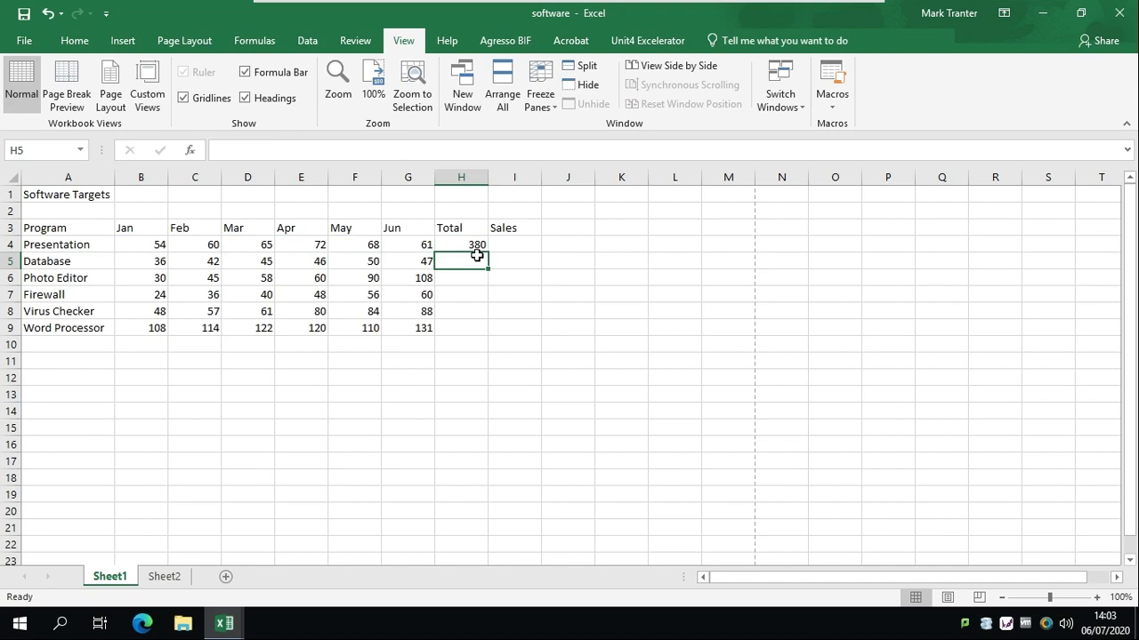
pyautogui.hotkey('ctrl', 'z')
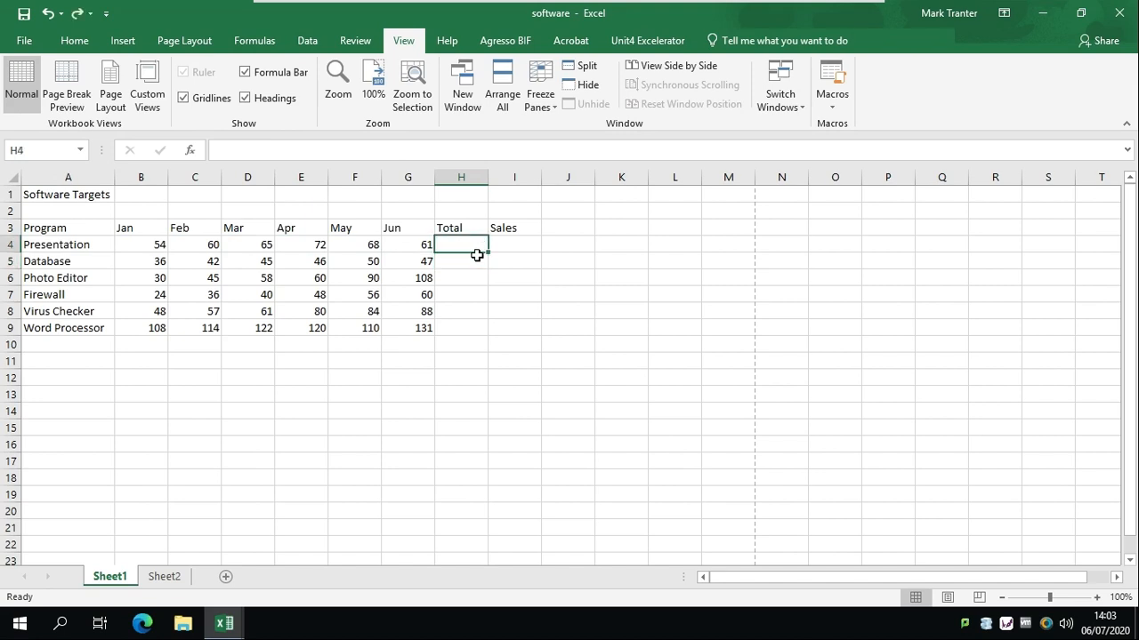
# Use AutoSum from the Formulas tab to put =SUM(B4:G4) back into H4
pyautogui.click(254, 41)
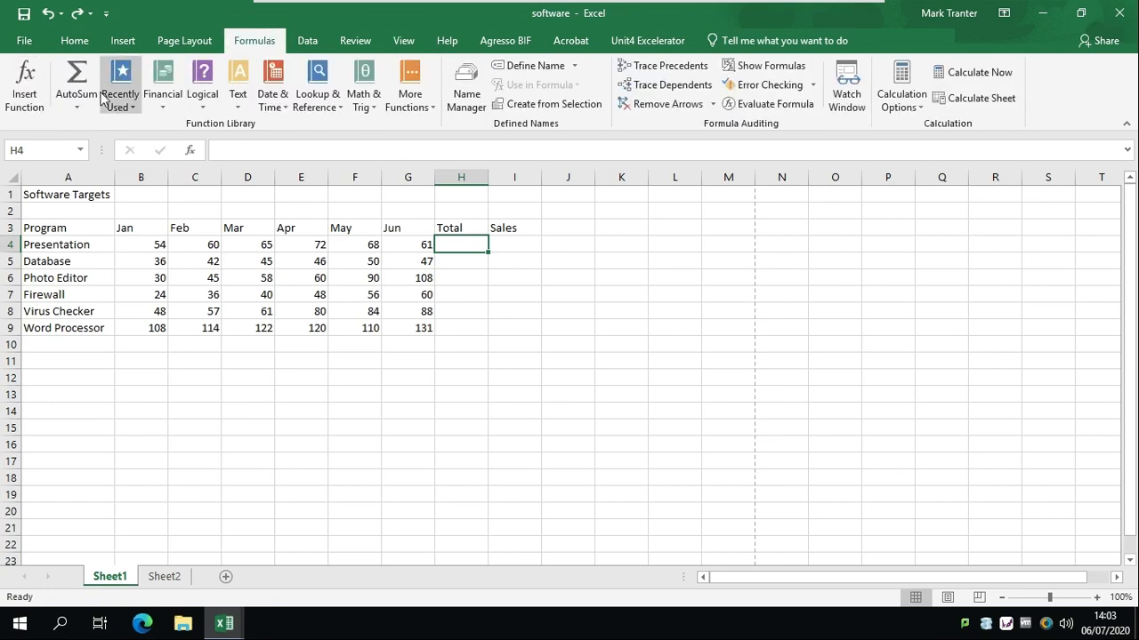
pyautogui.click(76, 80)
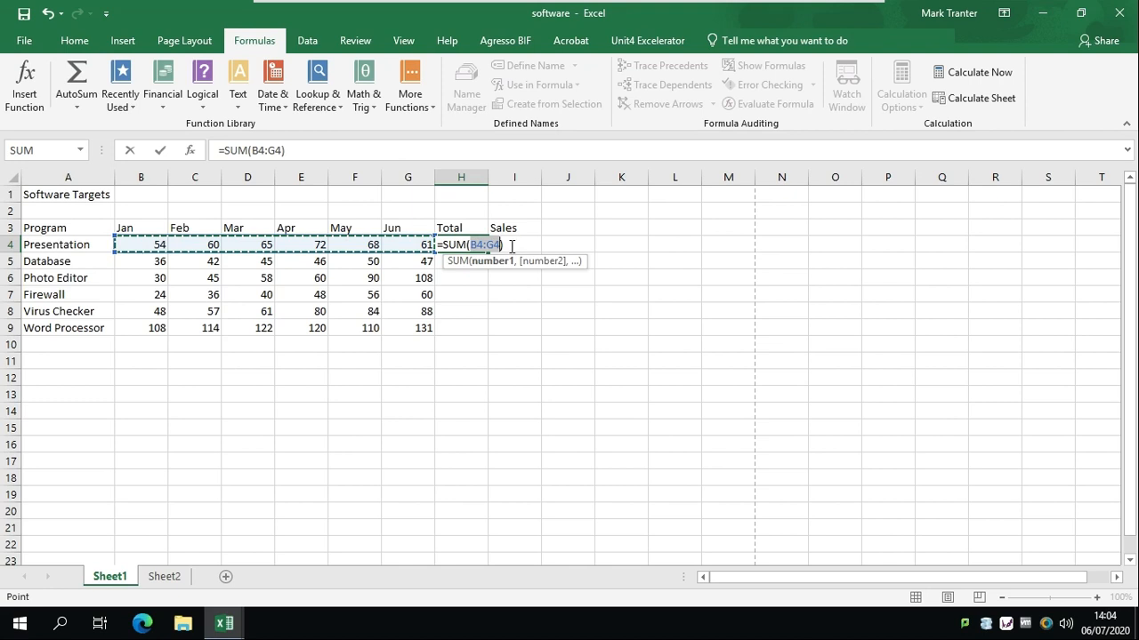
pyautogui.press('Return')
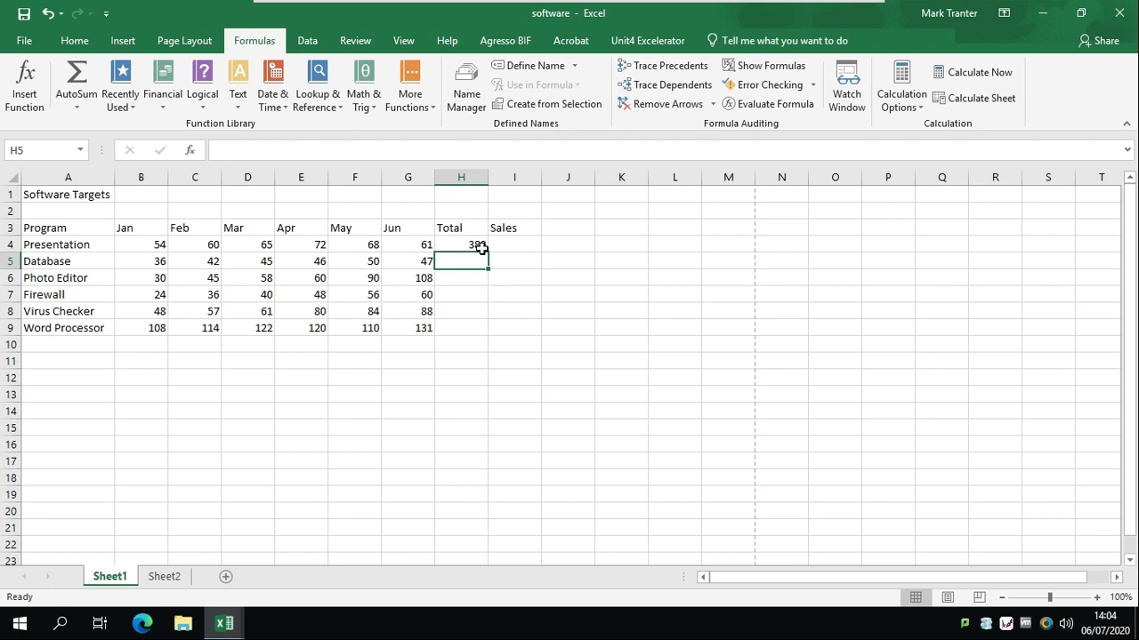
pyautogui.click(478, 246)
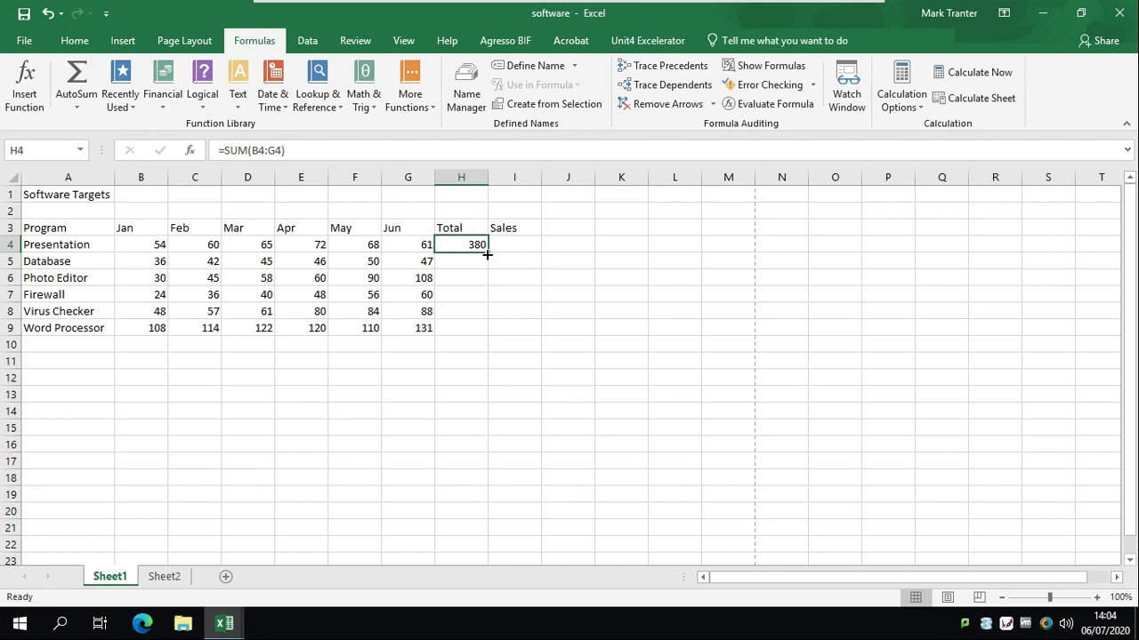
# Fill H4's SUM formula down to H9, giving totals 266, 391, 264, 418 and 705
pyautogui.moveTo(487, 256); pyautogui.dragTo(485, 340)
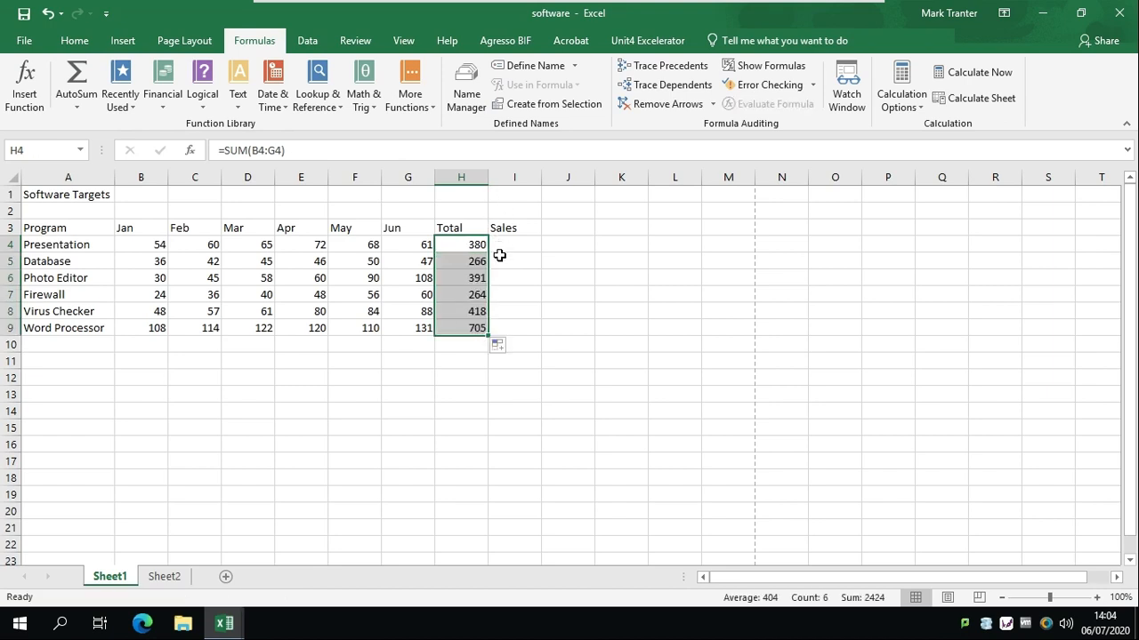
pyautogui.click(469, 330)
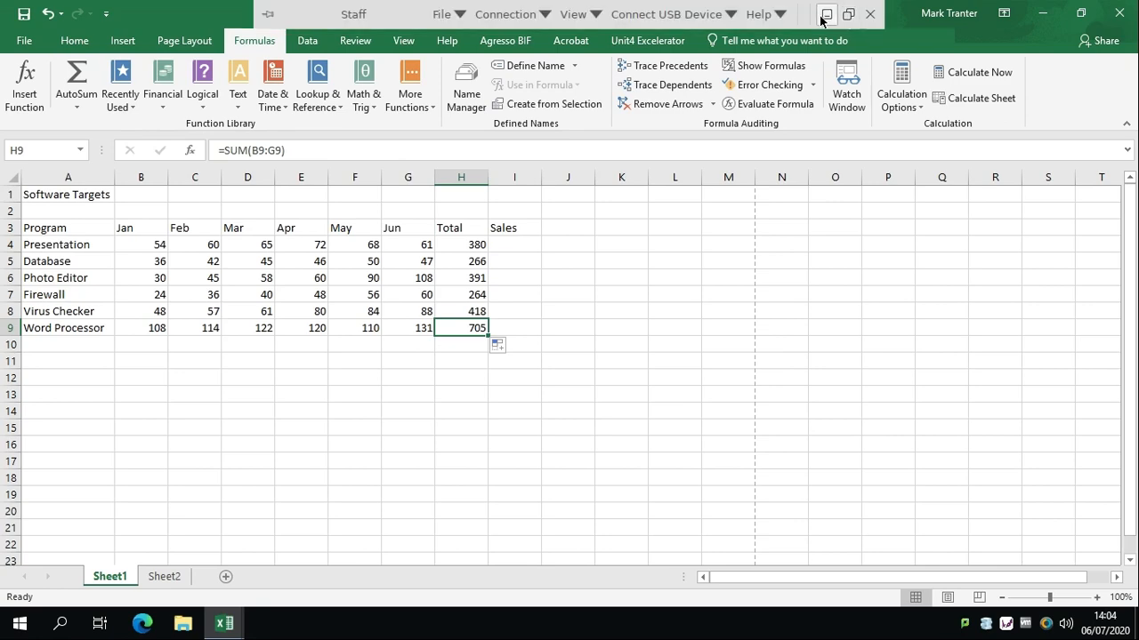
pyautogui.click(825, 15)
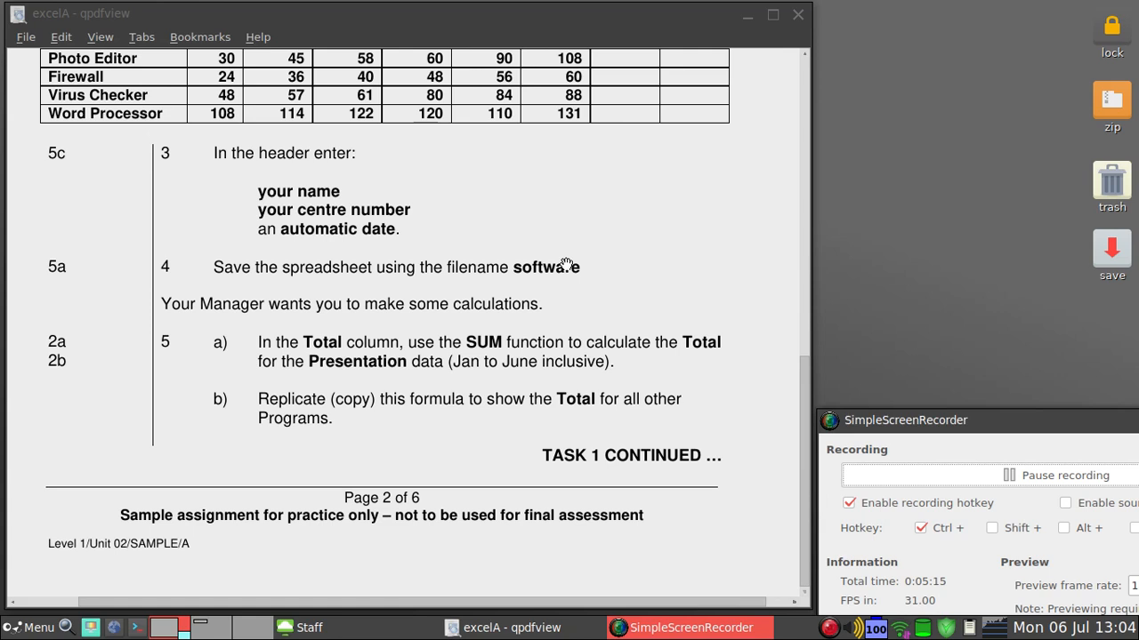
pyautogui.scroll(-5, 566, 265)
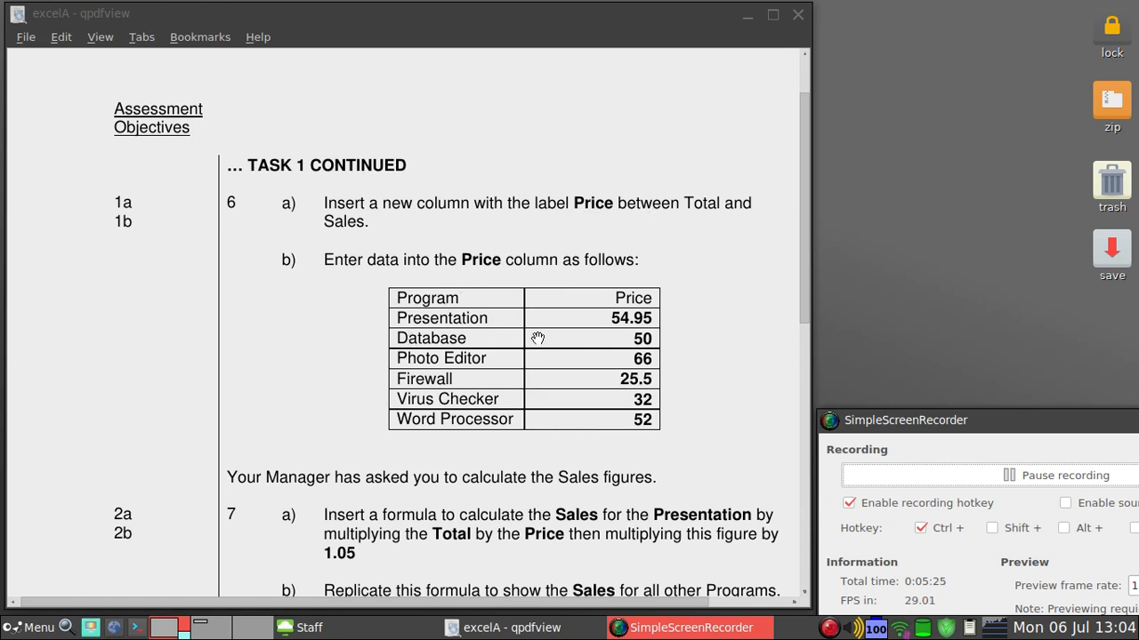
pyautogui.click(371, 628)
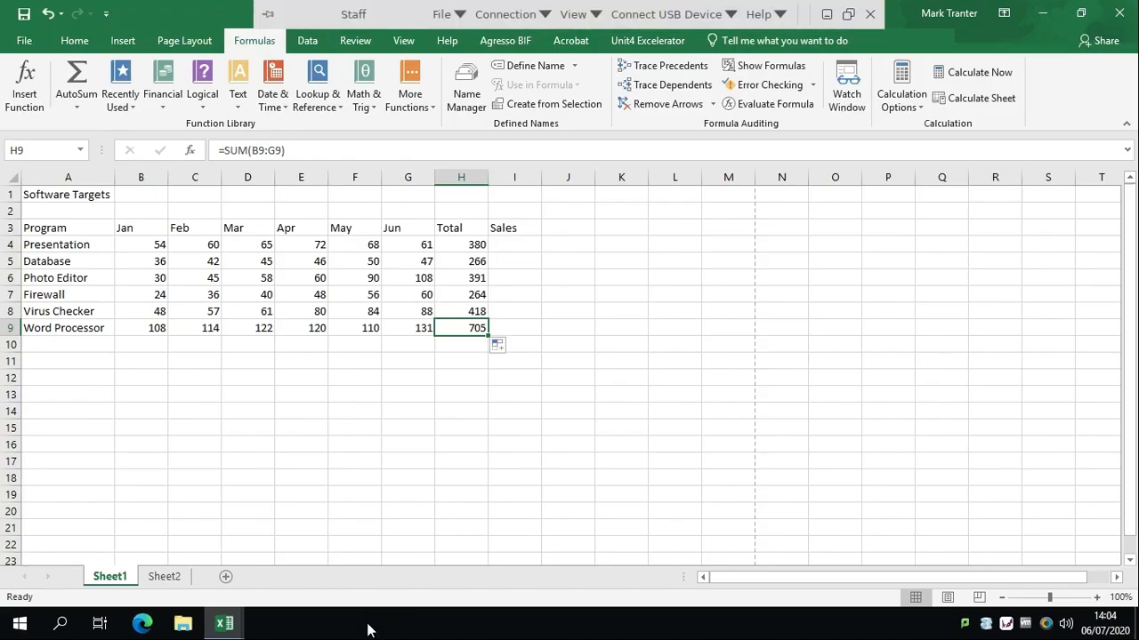
# Insert an entire new column at I4, shifting Sales over to column J
pyautogui.click(517, 248)
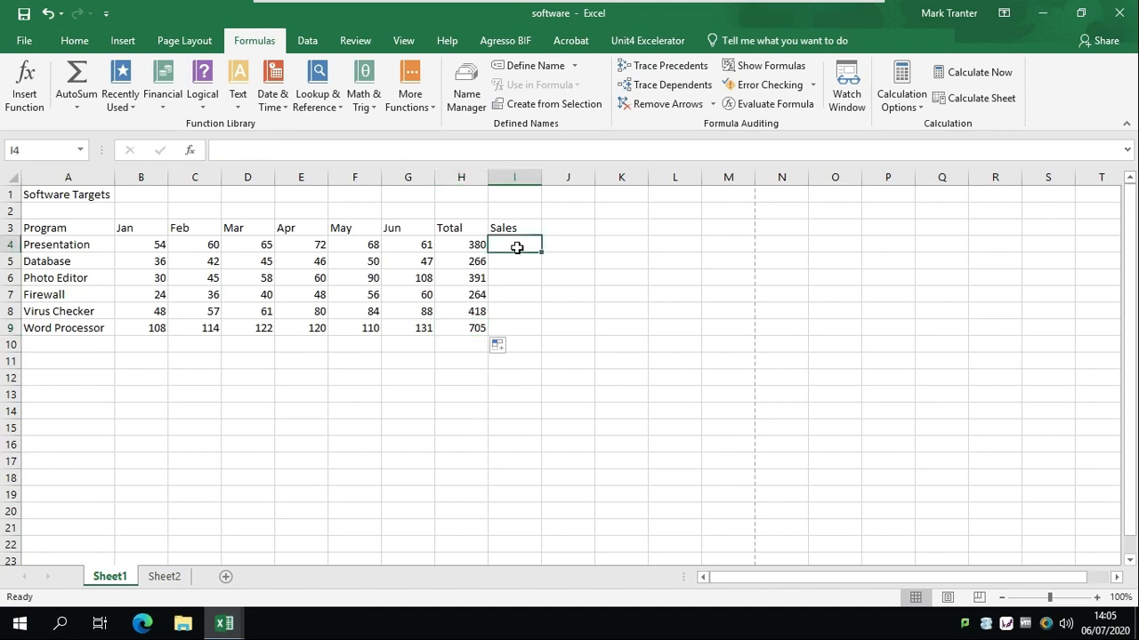
pyautogui.rightClick(519, 252)
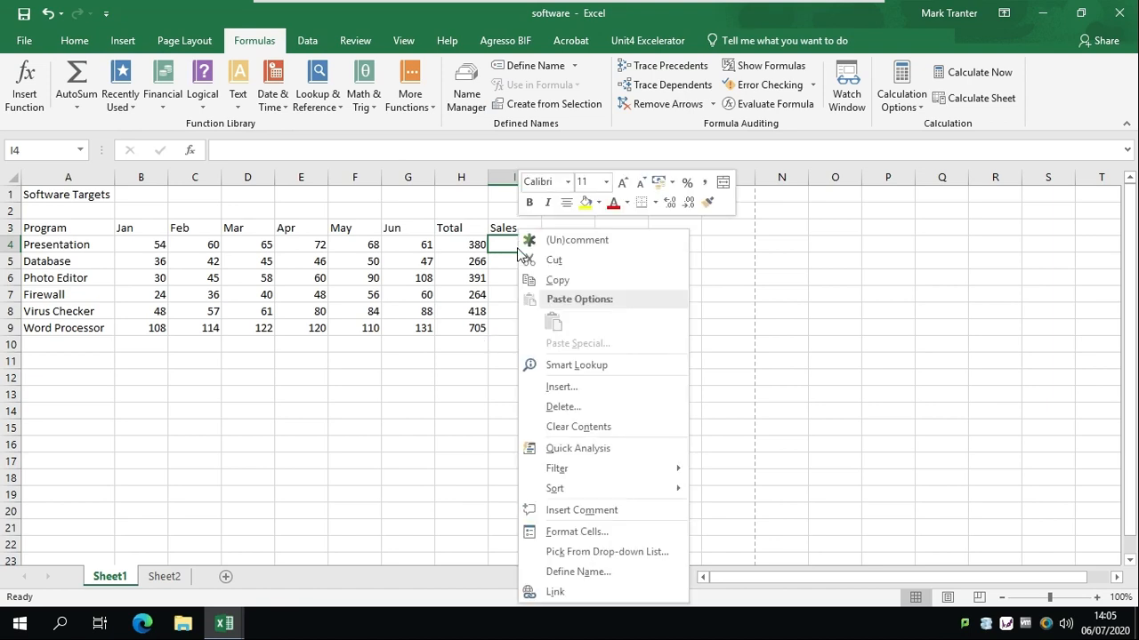
pyautogui.click(587, 386)
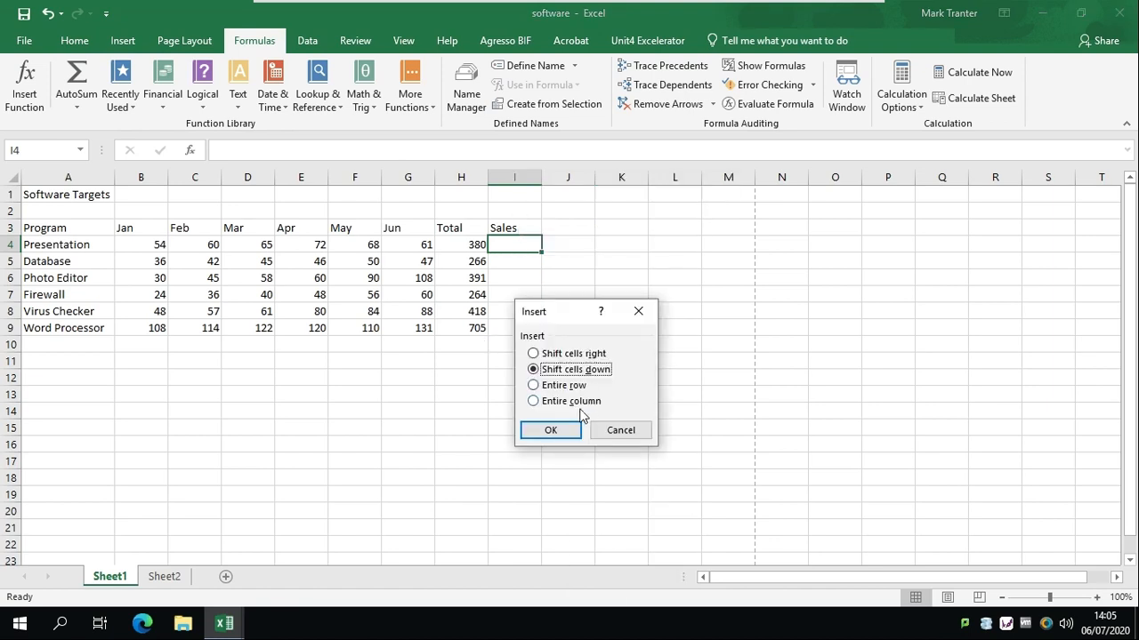
pyautogui.click(572, 401)
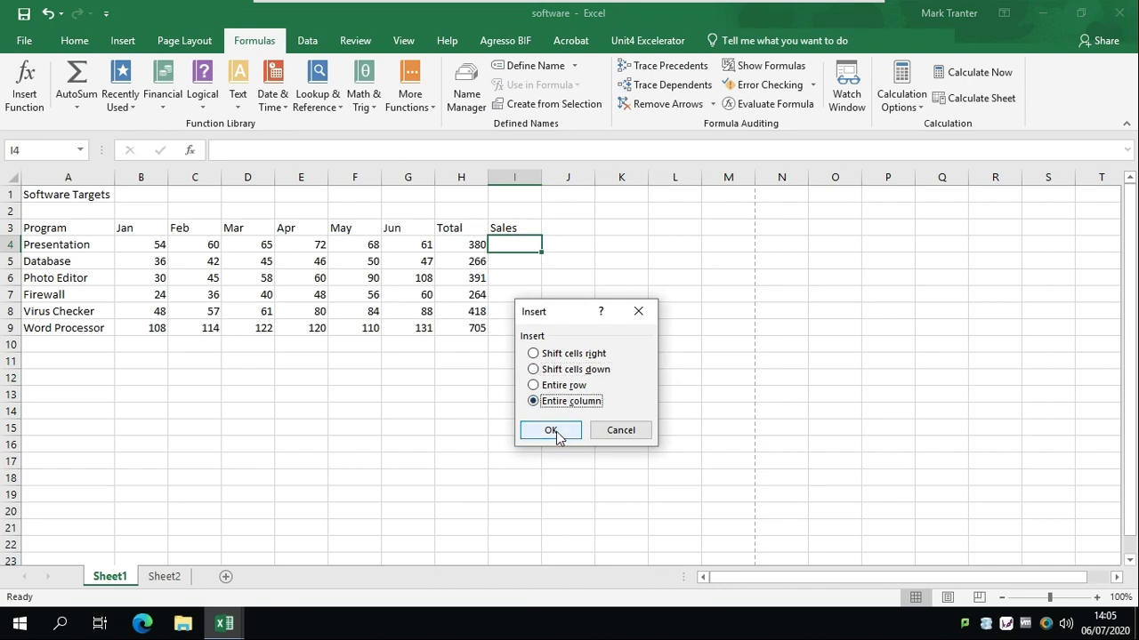
pyautogui.click(551, 431)
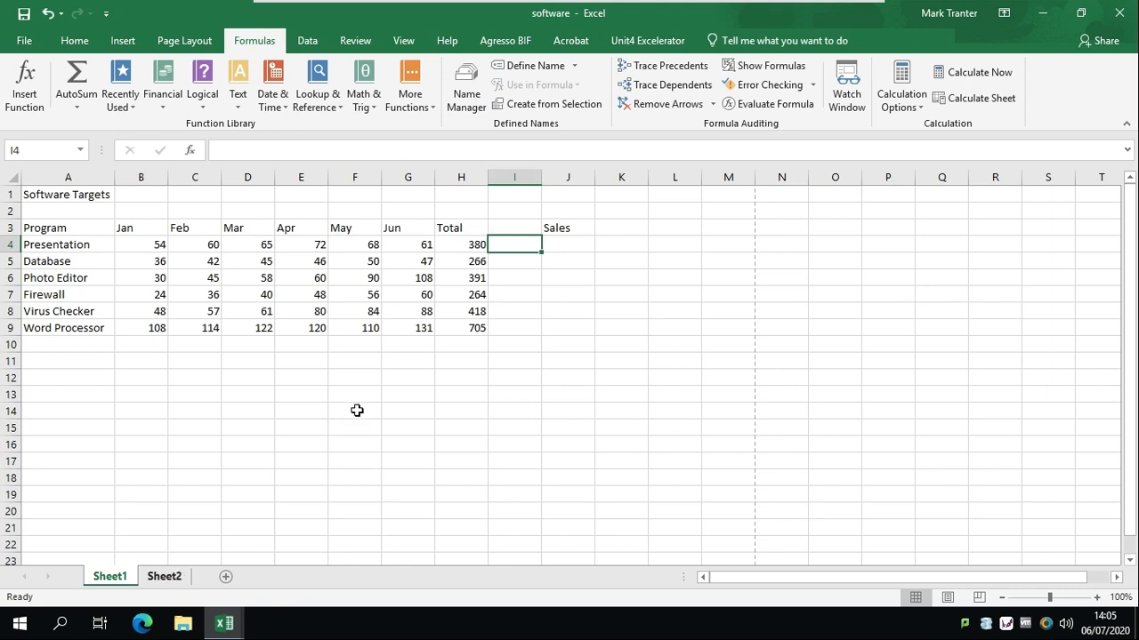
# Paste the Price heading and six prices from Sheet2 into column I, then show the task PDF
pyautogui.click(164, 576)
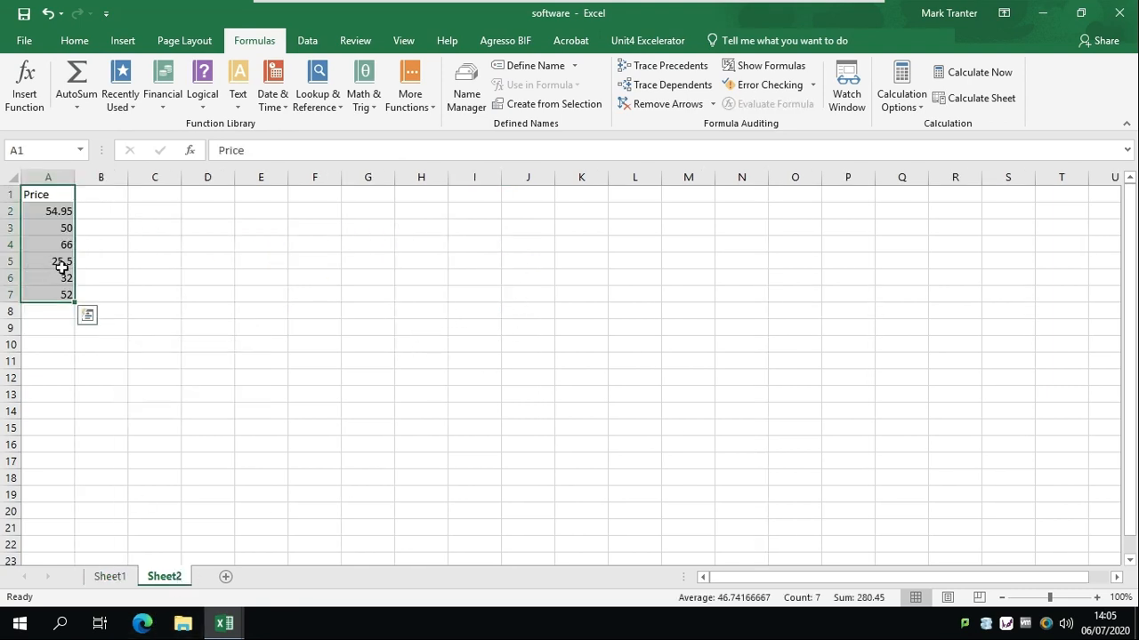
pyautogui.hotkey('ctrl', 'c')
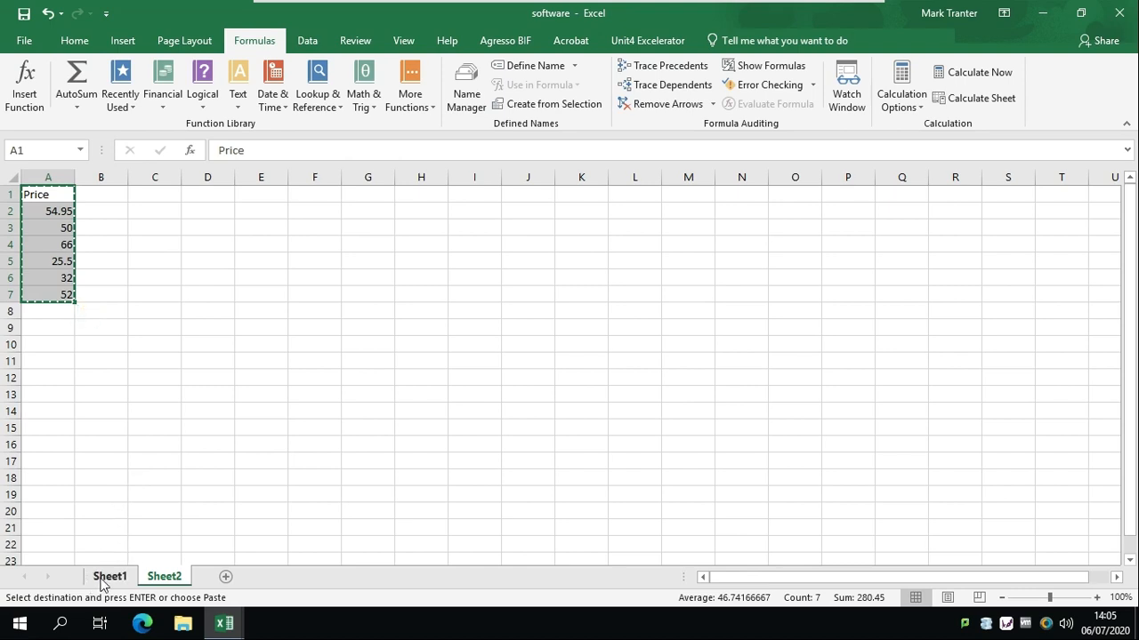
pyautogui.click(105, 577)
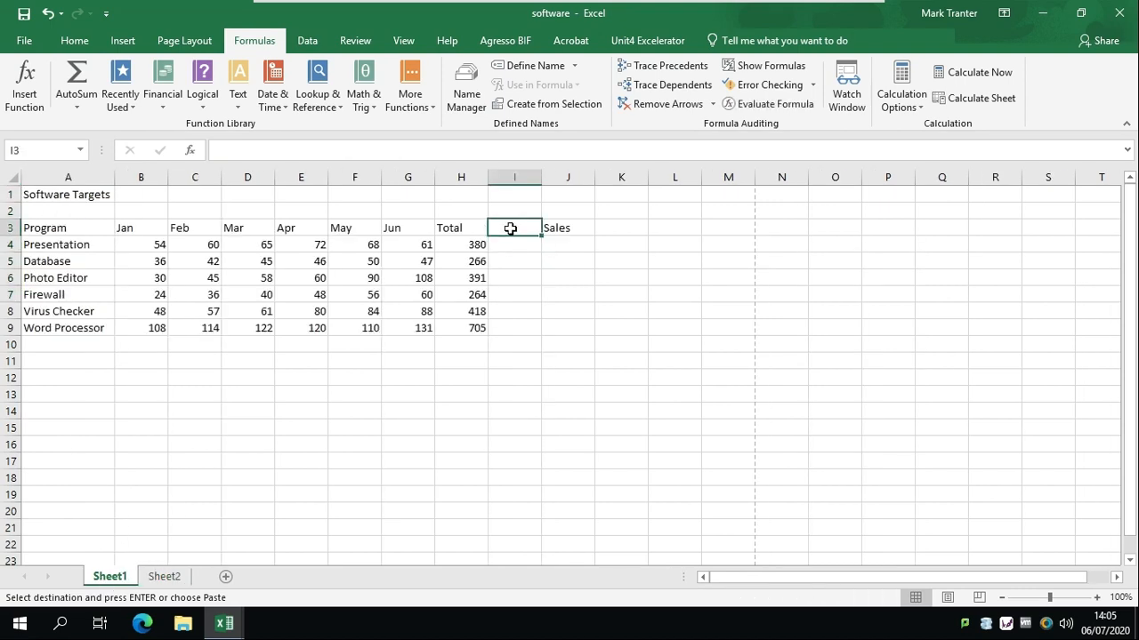
pyautogui.hotkey('ctrl', 'v')
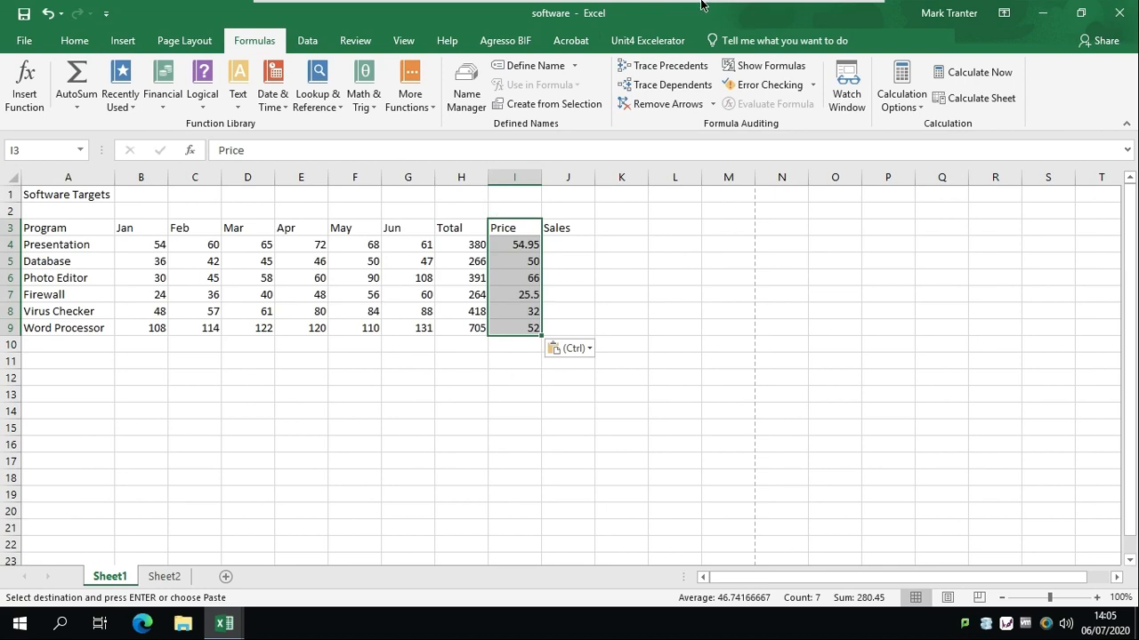
pyautogui.click(826, 13)
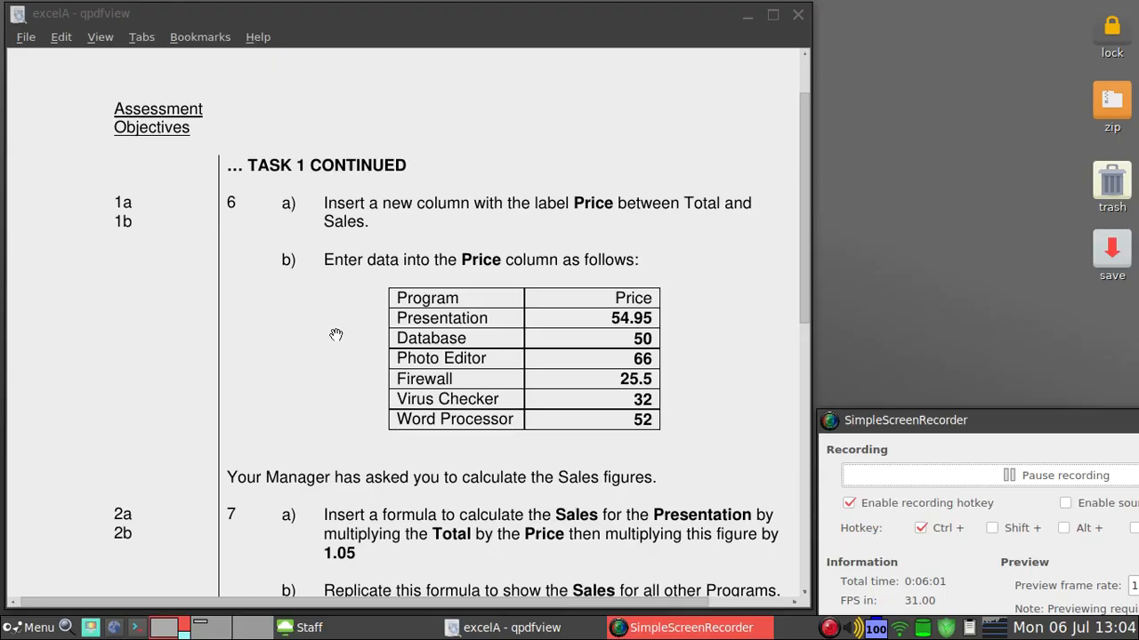
# Read tasks 7–9 in the PDF about the Sales formula, then return to Excel
pyautogui.scroll(-3, 369, 369)
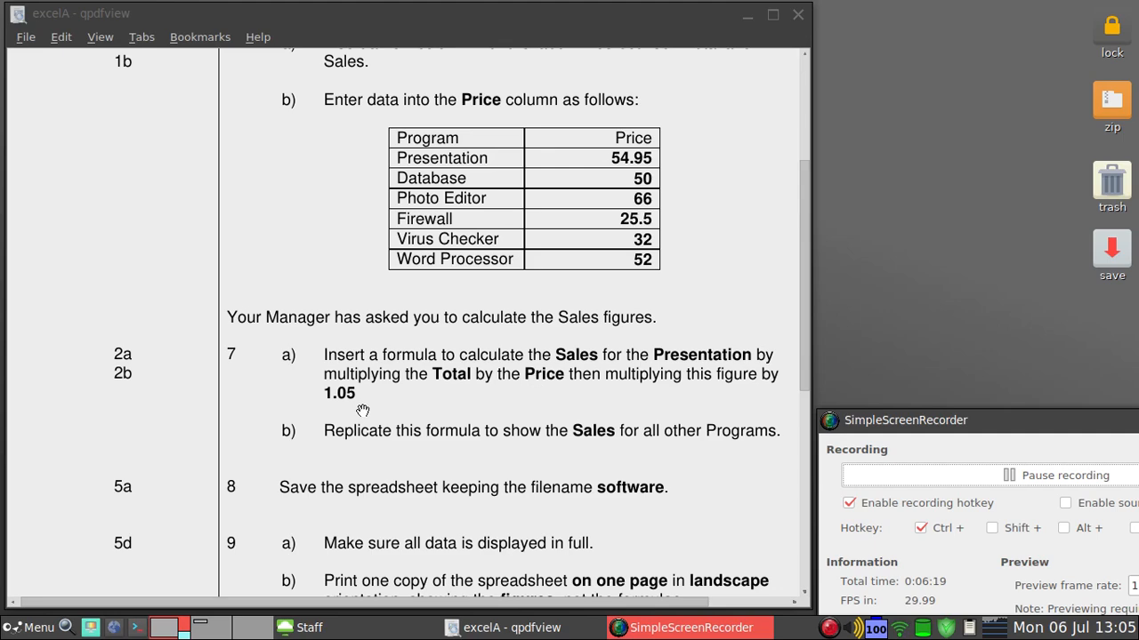
pyautogui.click(354, 637)
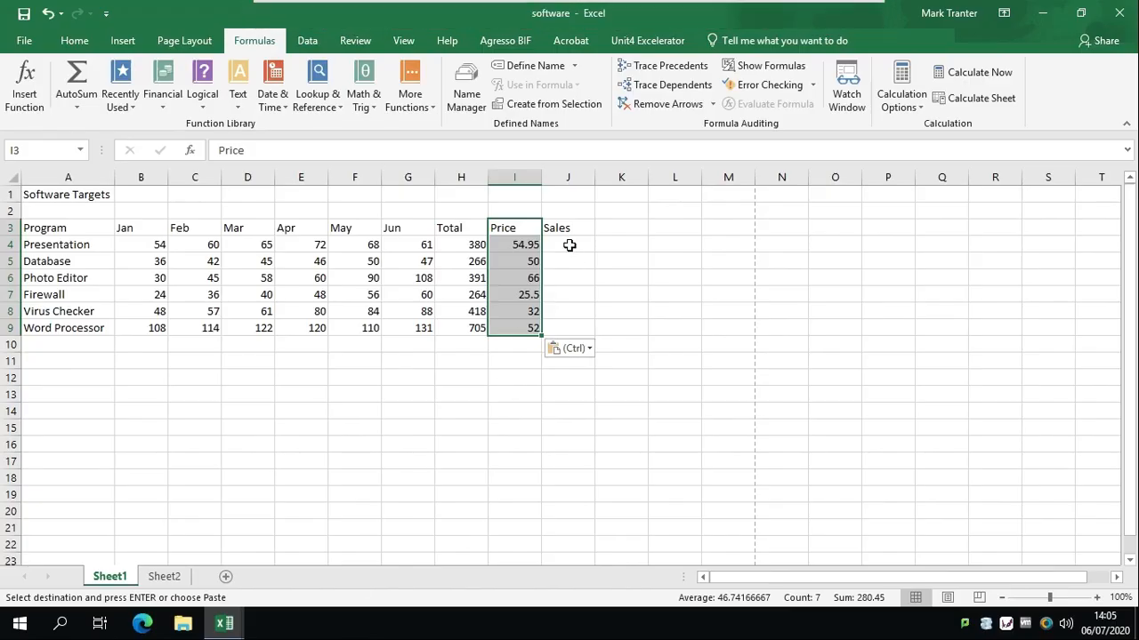
# Enter =H4*I4*1.05 in J4 and fill it down to J9, giving 21925.05 through 38493
pyautogui.click(570, 246)
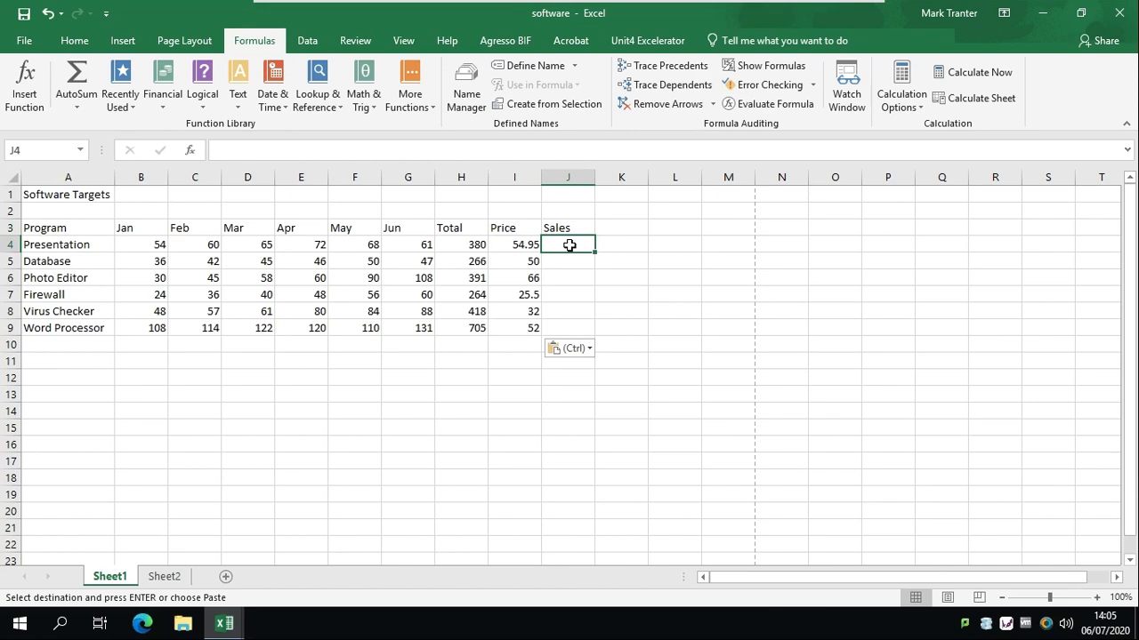
pyautogui.click(238, 151)
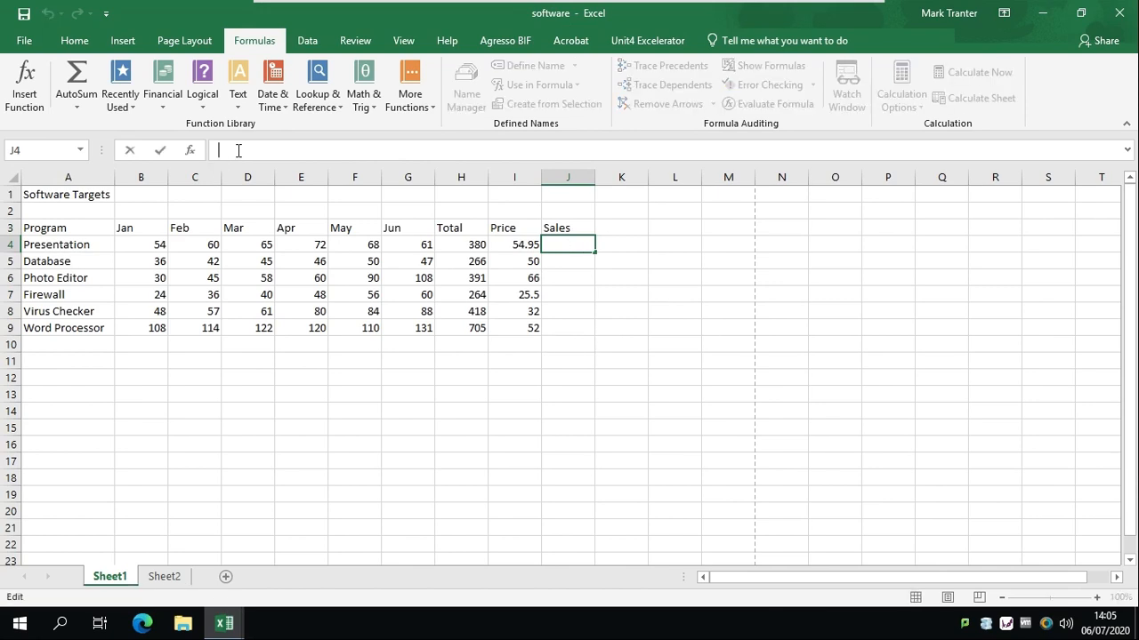
pyautogui.write('=')
pyautogui.click(473, 243)
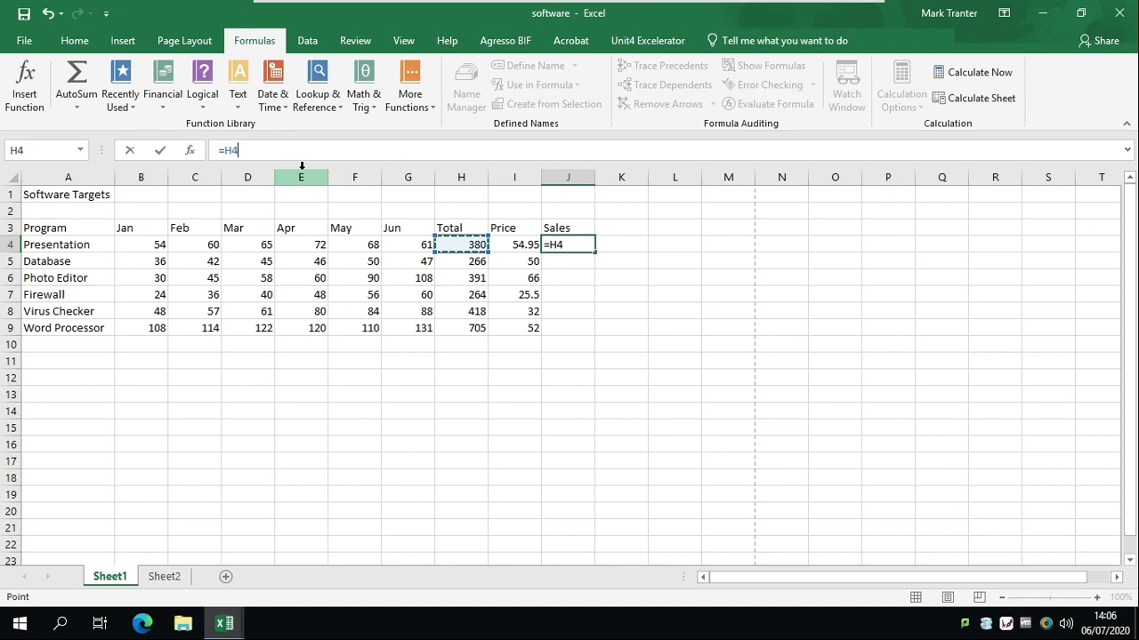
pyautogui.write('*')
pyautogui.click(512, 251)
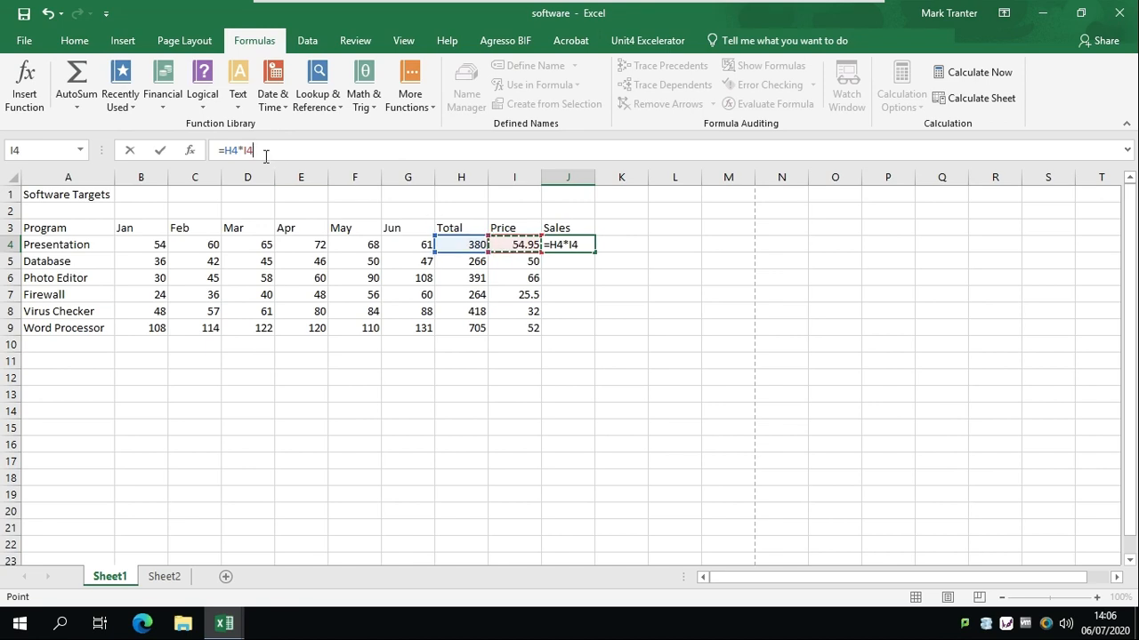
pyautogui.write('*')
pyautogui.write('05')
pyautogui.press('Return')
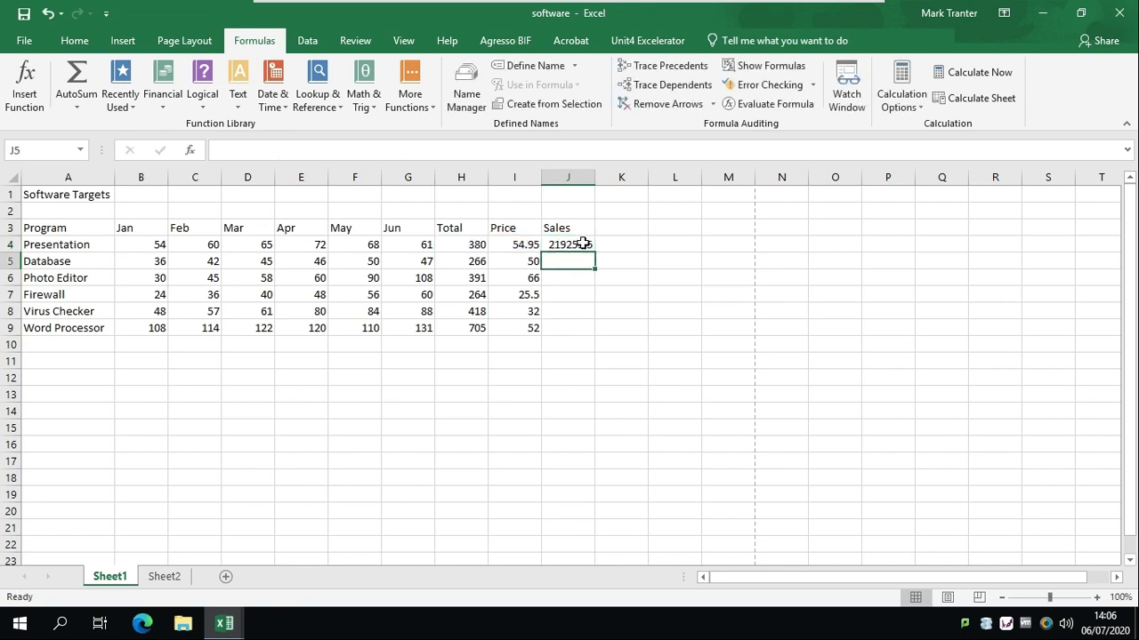
pyautogui.click(586, 242)
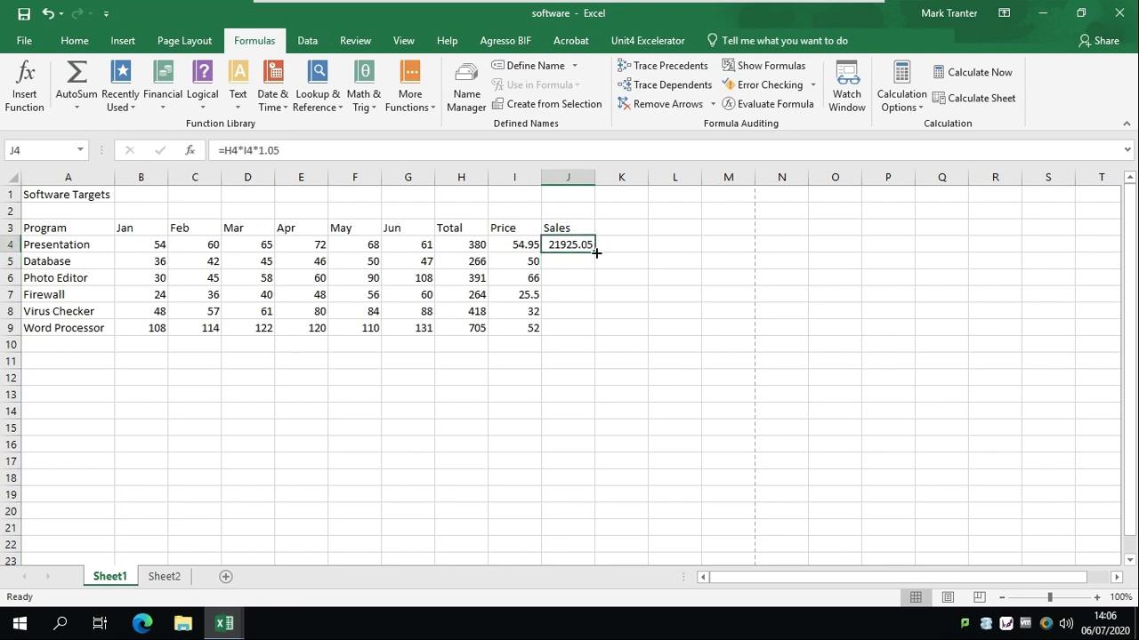
pyautogui.moveTo(595, 252); pyautogui.dragTo(604, 333)
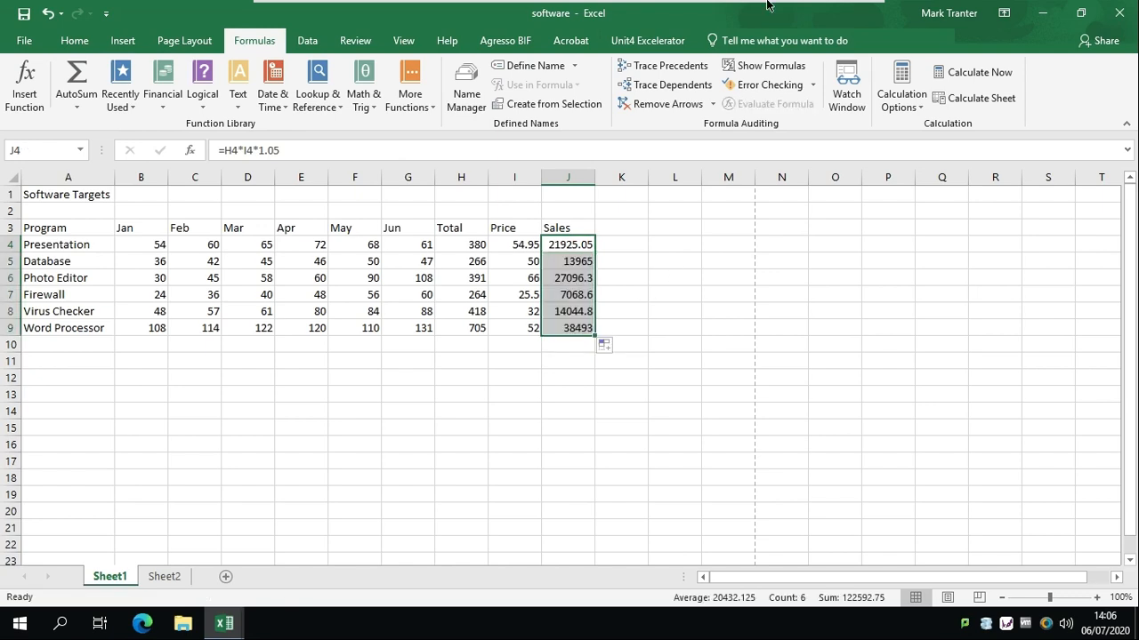
pyautogui.moveTo(783, 4)
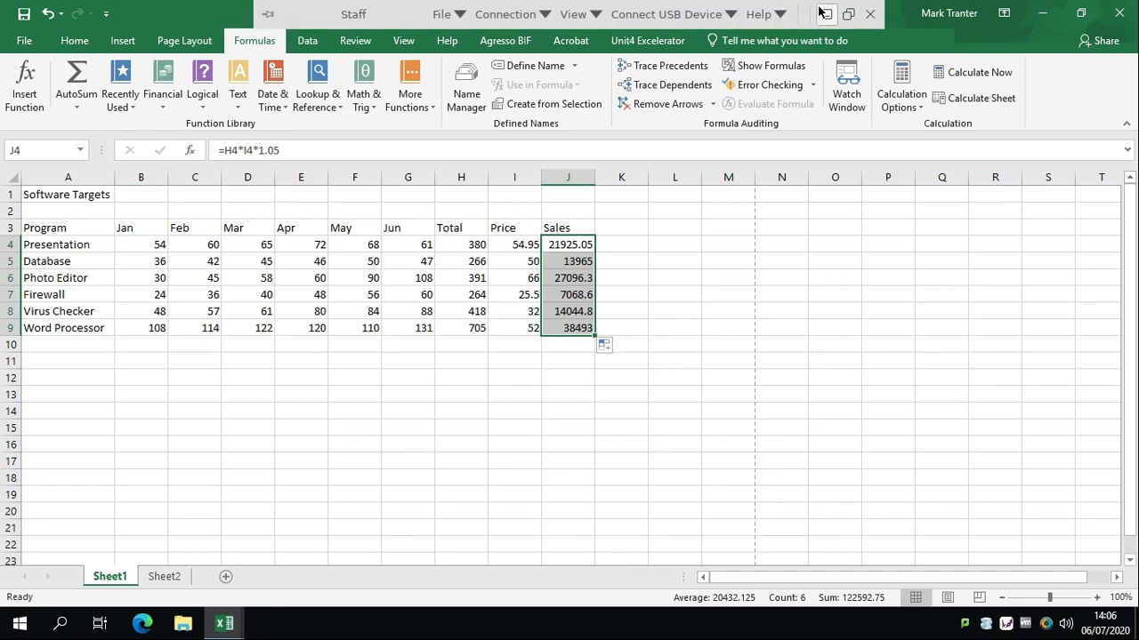
pyautogui.click(823, 13)
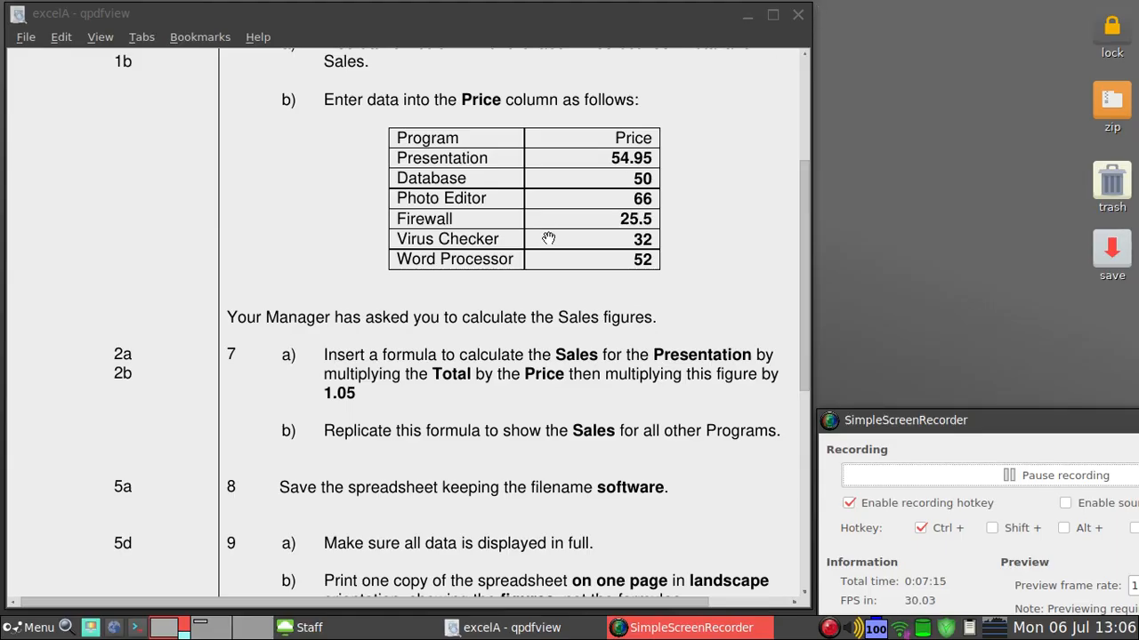
pyautogui.scroll(-3, 549, 238)
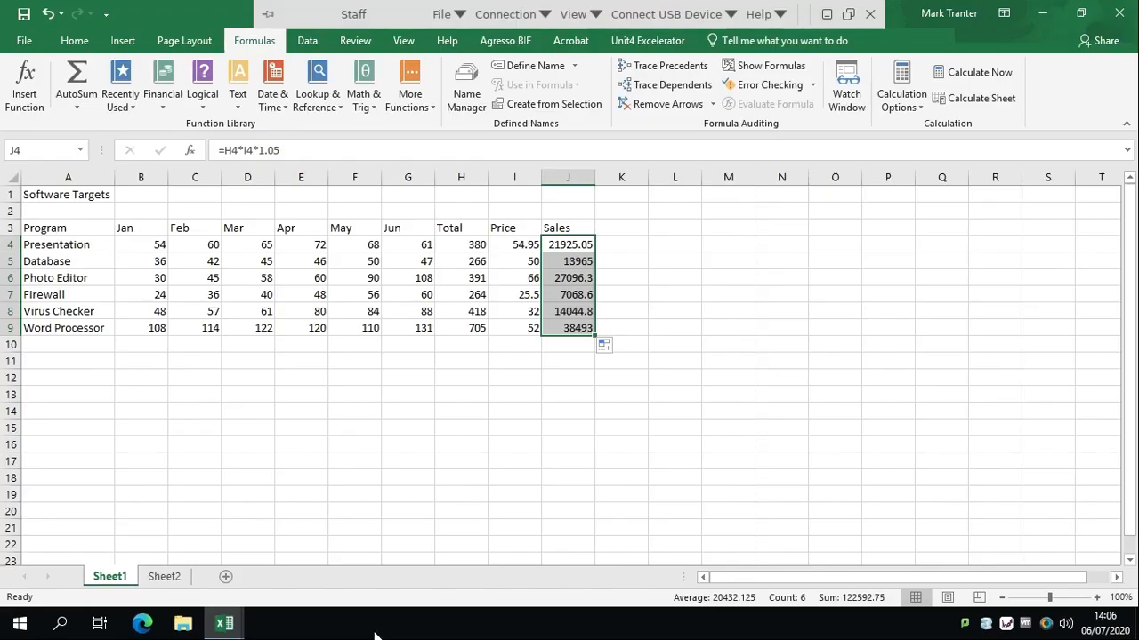
# Save the workbook with its Sales figures, then return to the PDF's steps 7–9
pyautogui.click(506, 442)
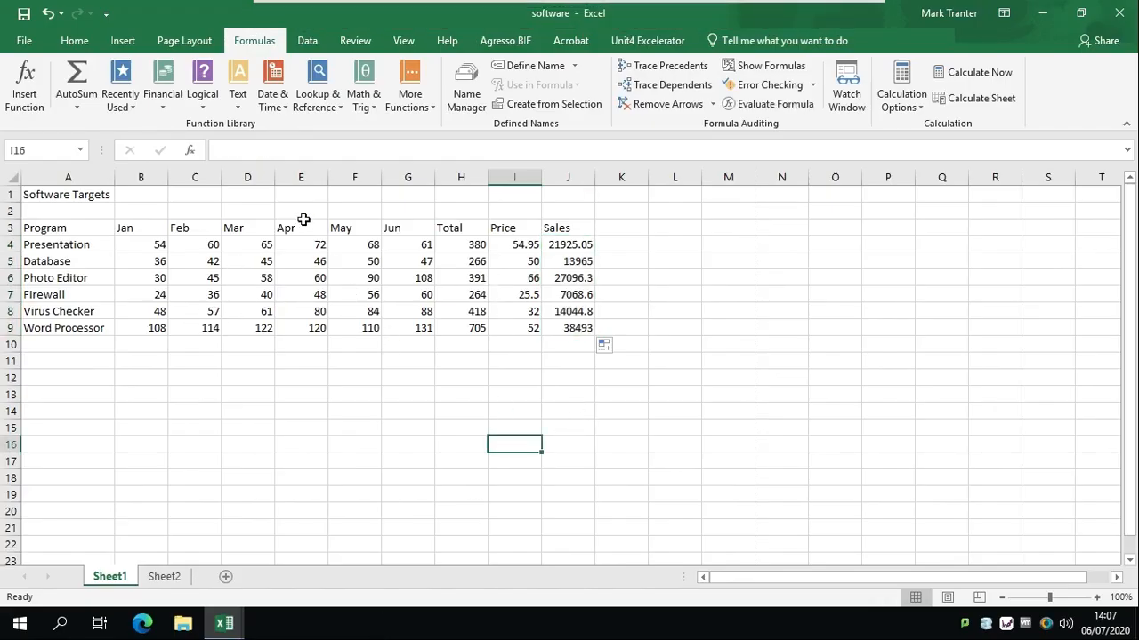
pyautogui.click(24, 13)
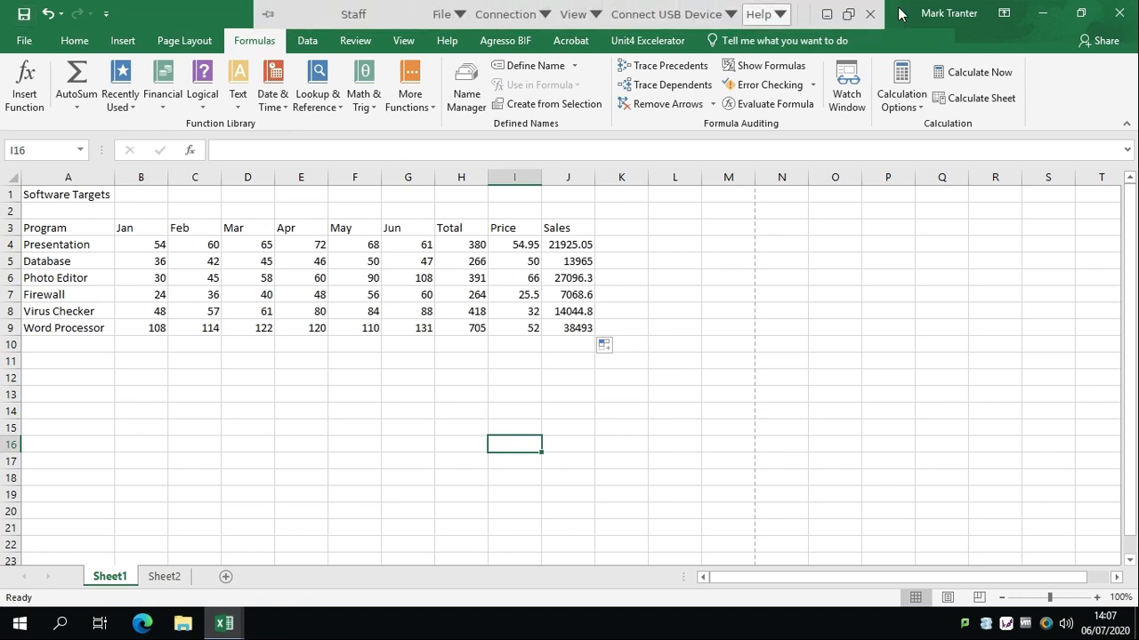
pyautogui.click(827, 16)
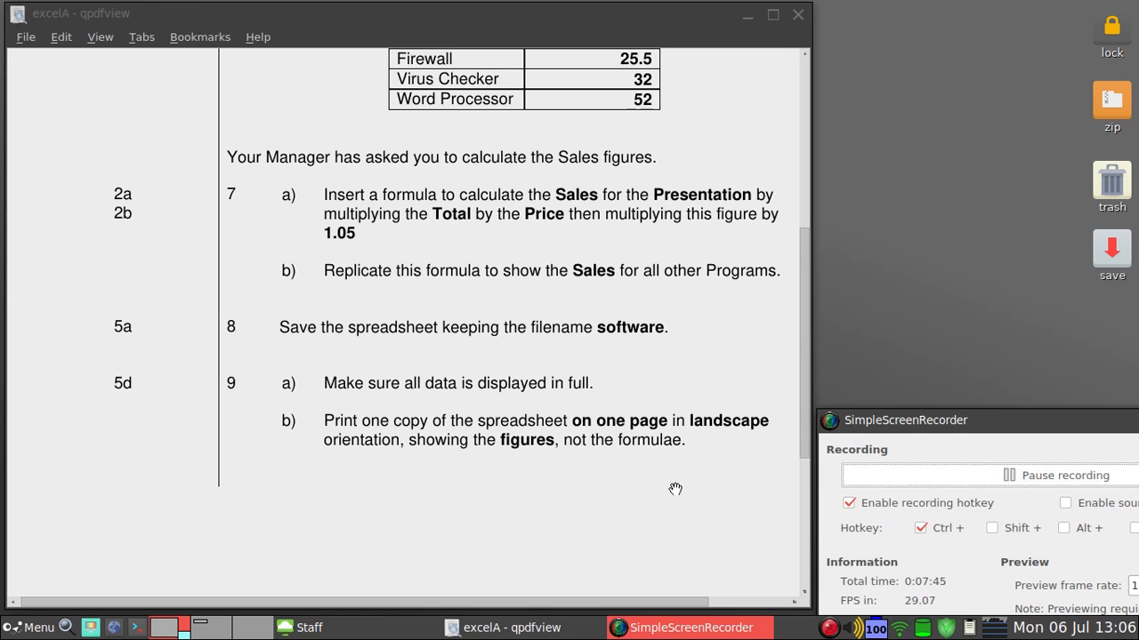
pyautogui.scroll(-5, 676, 489)
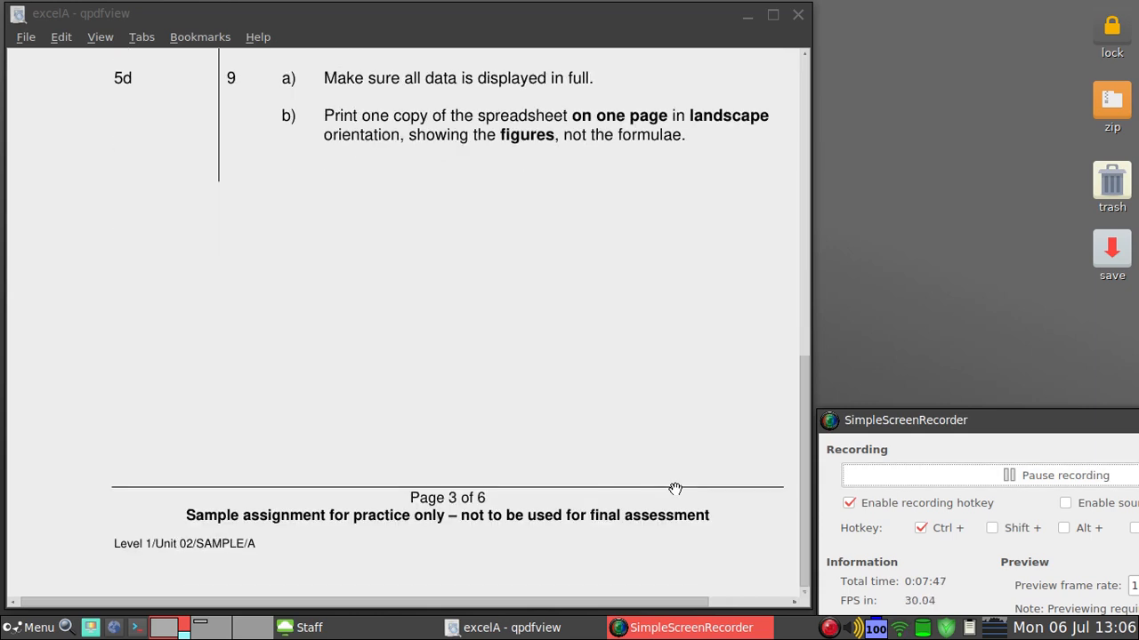